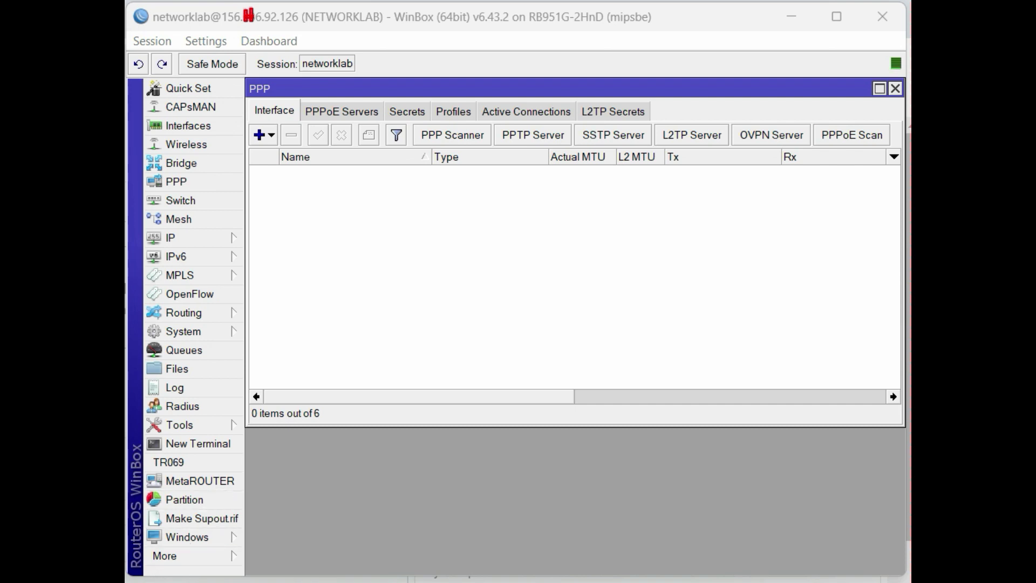
Close the PPP window and run a continuous WinBox ping to 8.8.8.8 with 0% loss.
left_click(896, 88)
left_click(191, 425)
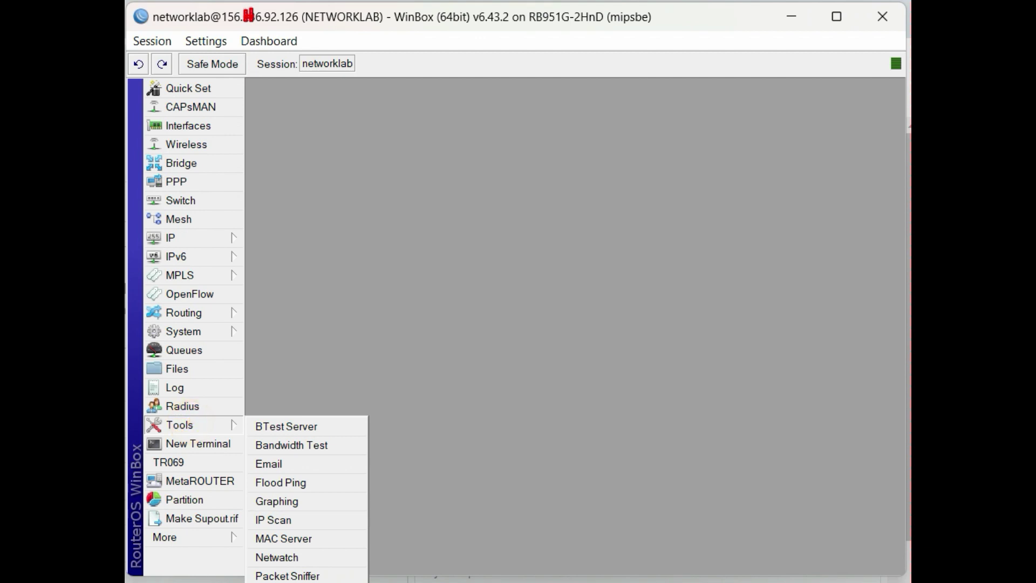
left_click(209, 424)
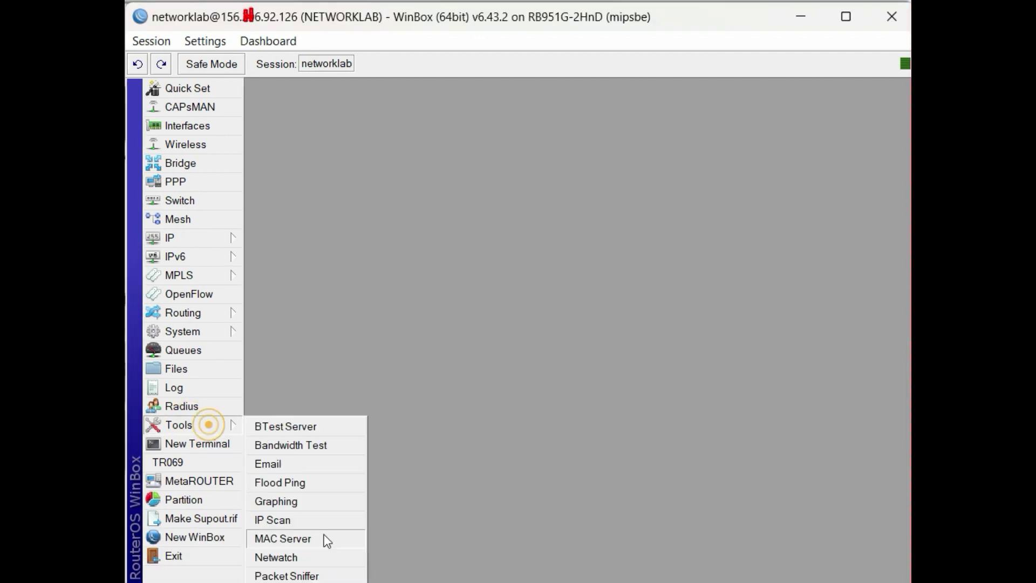
left_click(291, 580)
double_click(537, 153)
type("8.8.8.8")
key("Return")
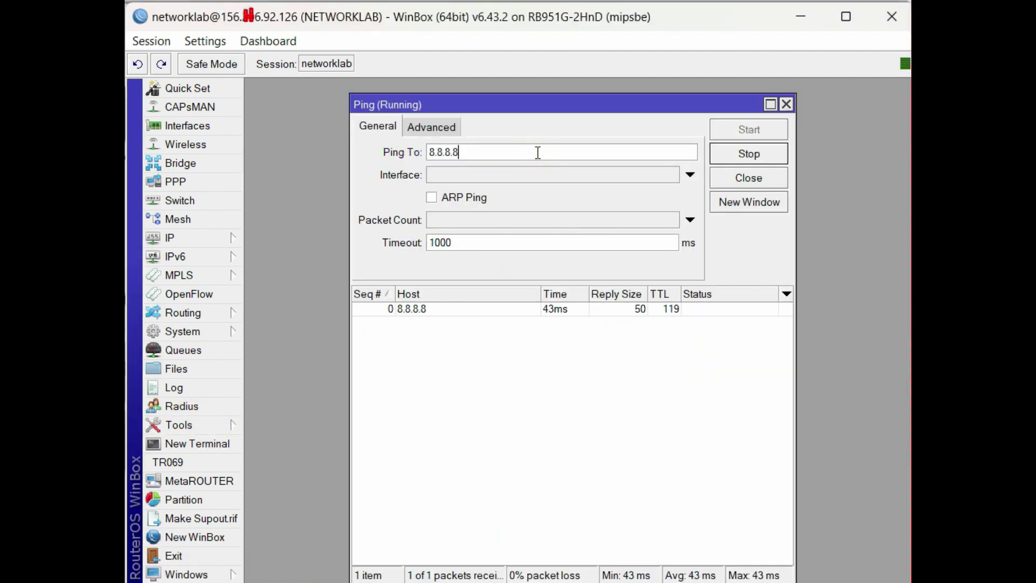
left_click(750, 154)
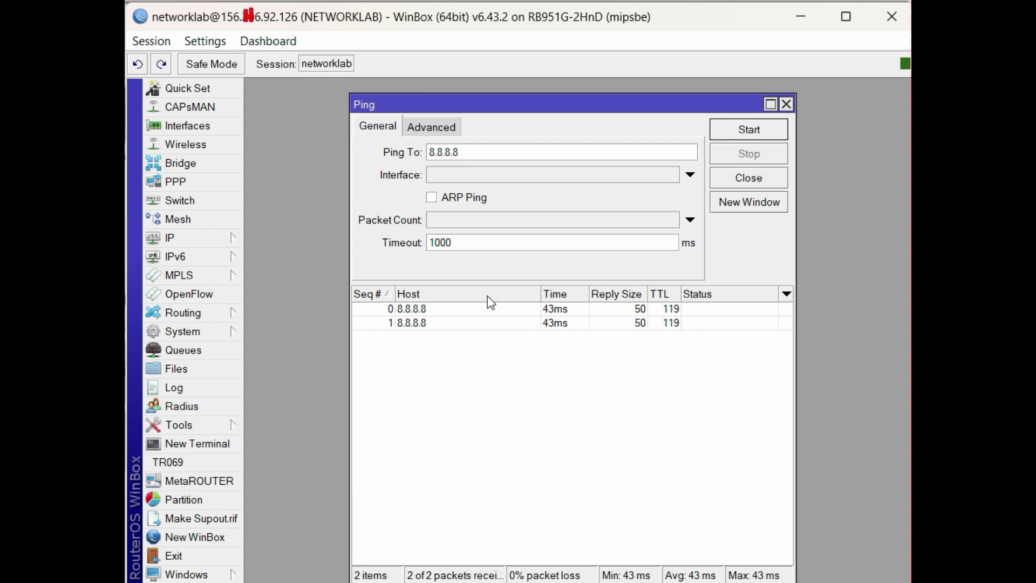
left_click(749, 130)
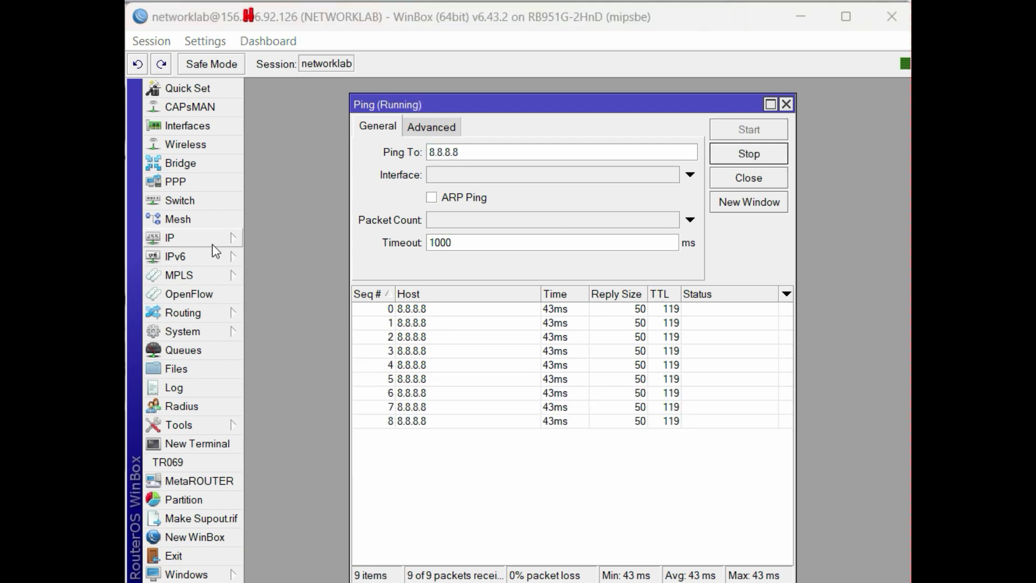
left_click(212, 244)
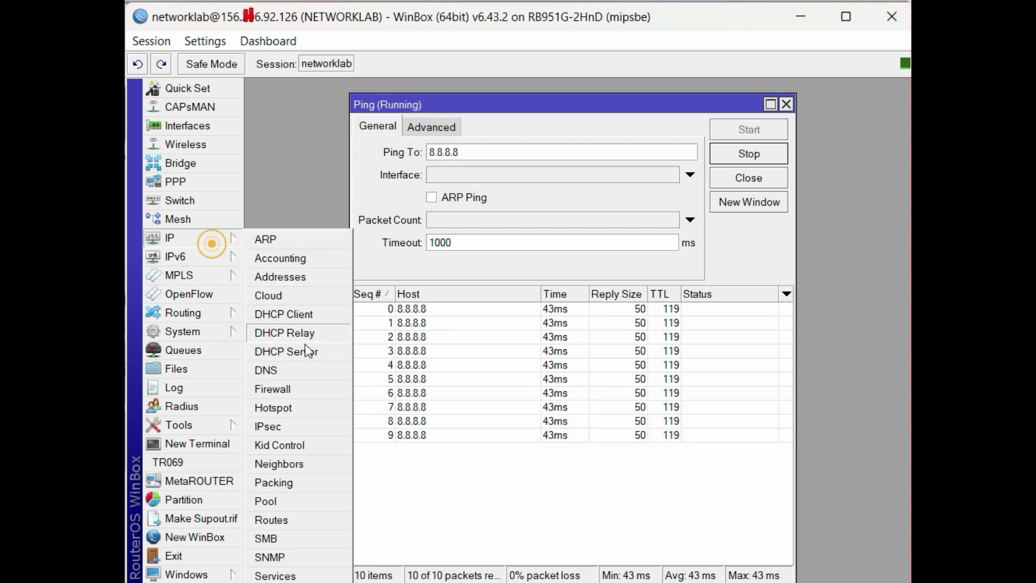
Start a new IP pool named L2TP-REMOTE-ACCESS with range 192.168.10.2-192.168.10.254.
left_click(287, 503)
left_click_drag(603, 192, 458, 178)
left_click(373, 217)
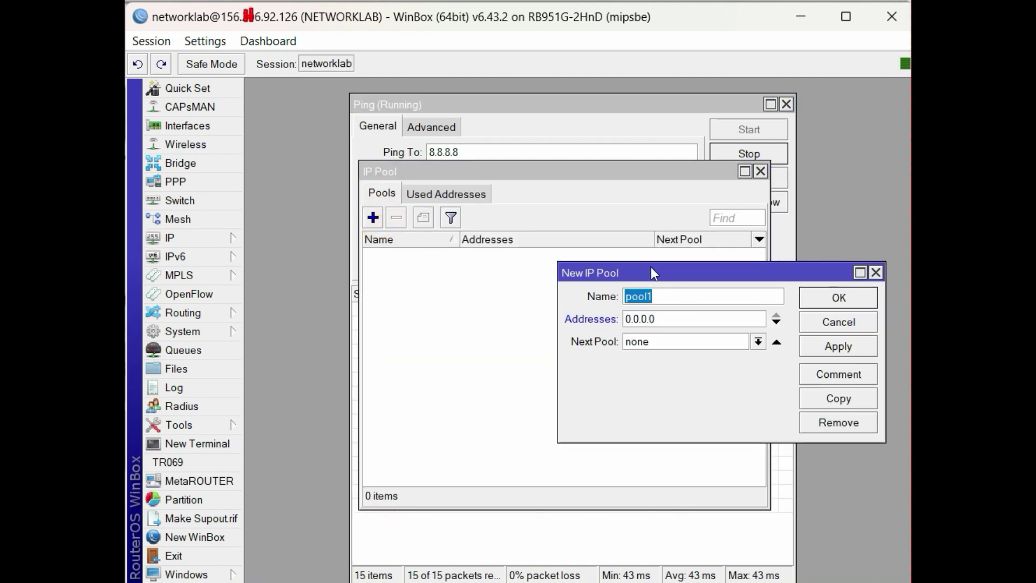
left_click_drag(651, 267, 505, 237)
type("L2")
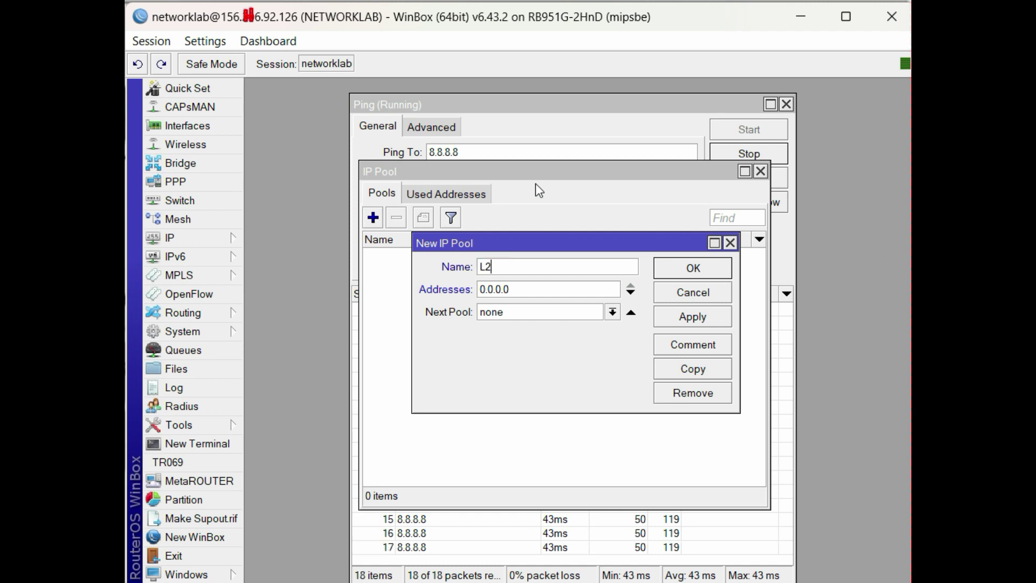
type("TP-")
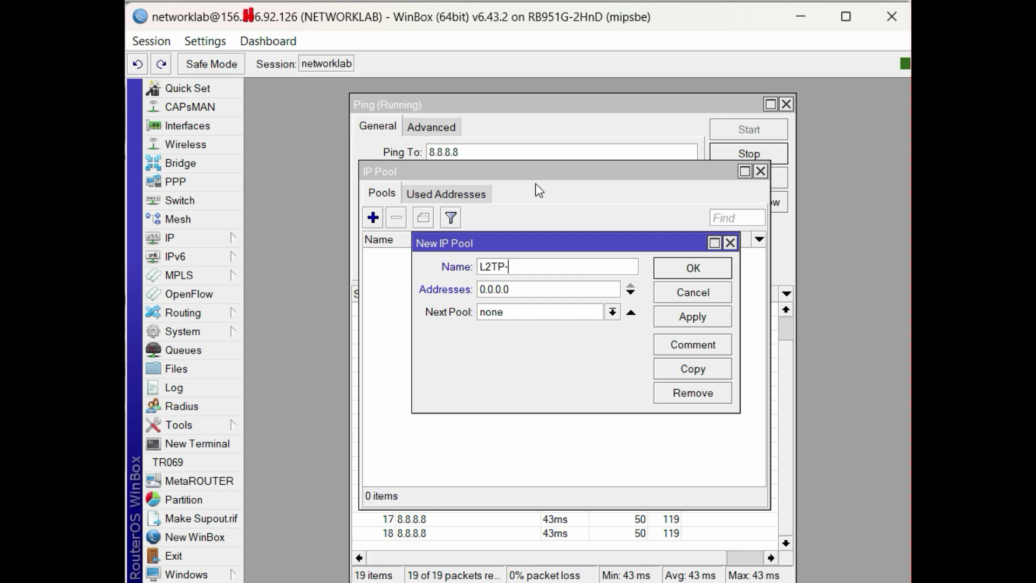
type("REMOET")
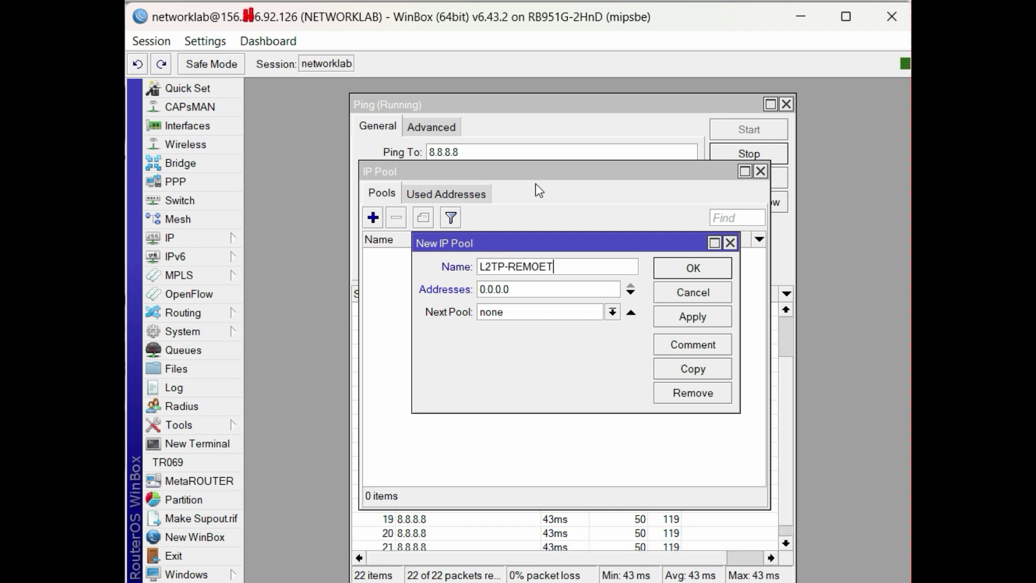
key("BackSpace")
key("BackSpace")
type("TE-")
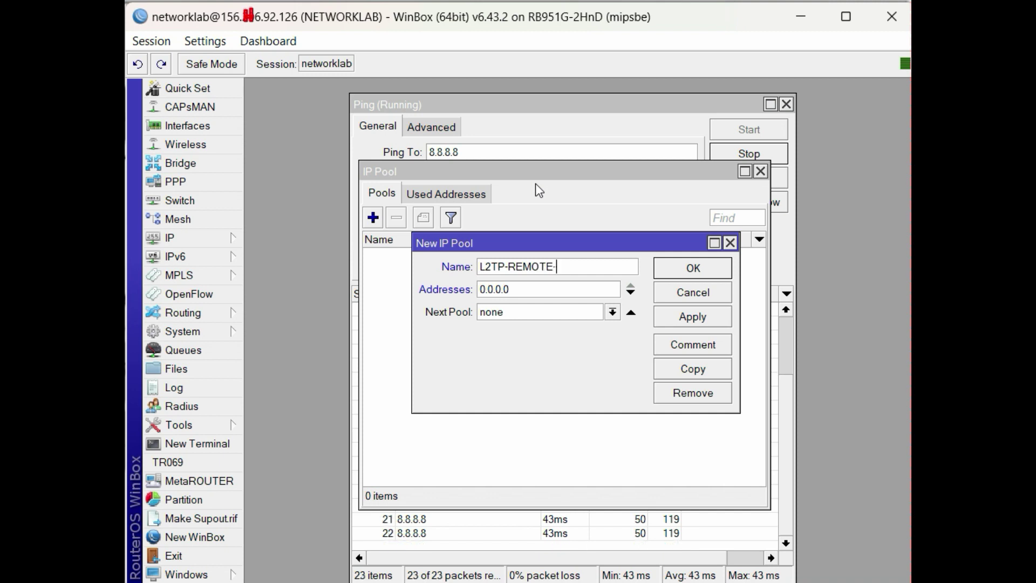
type("ACCESS")
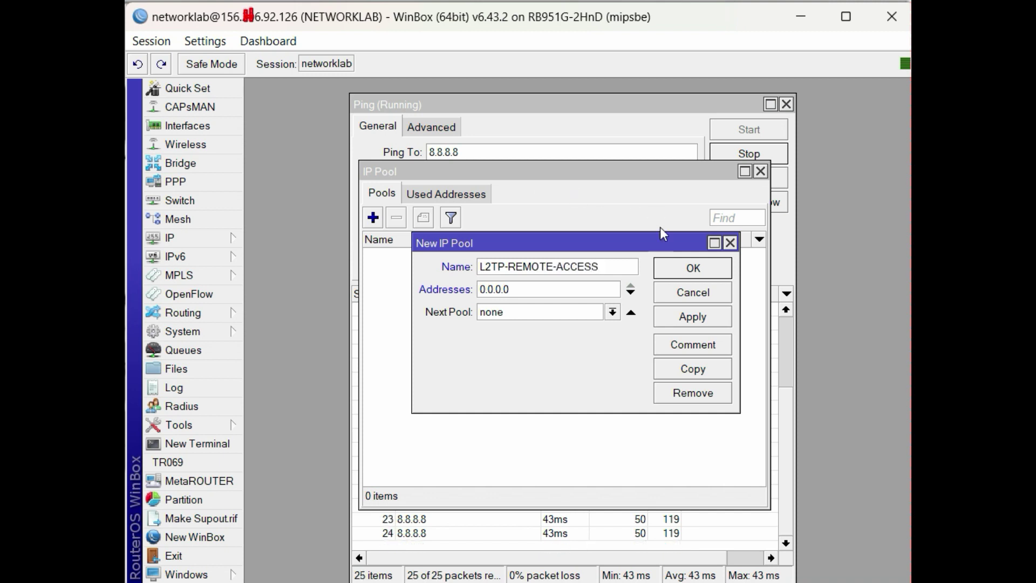
double_click(563, 290)
type("192.168.")
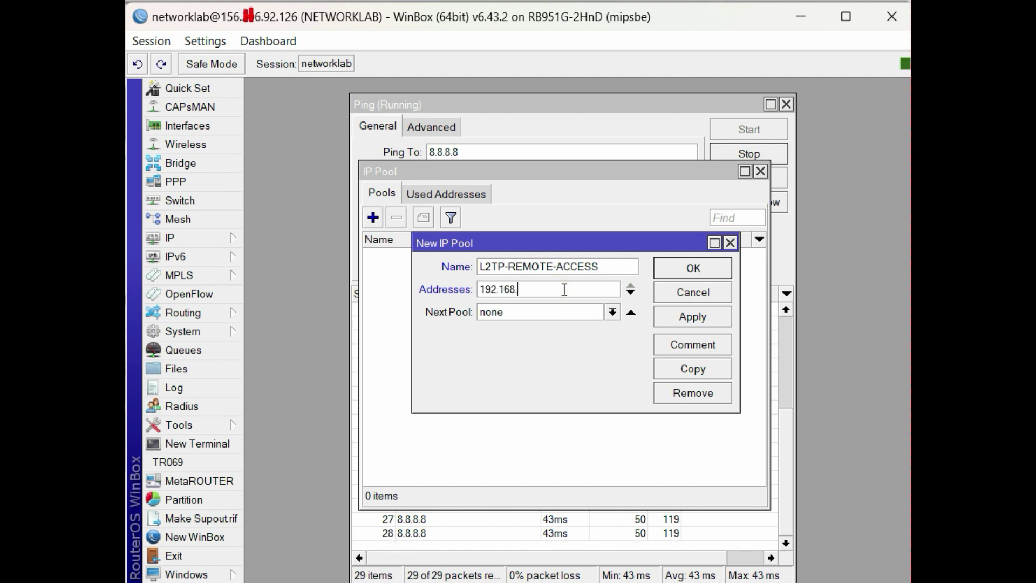
type("10.2-")
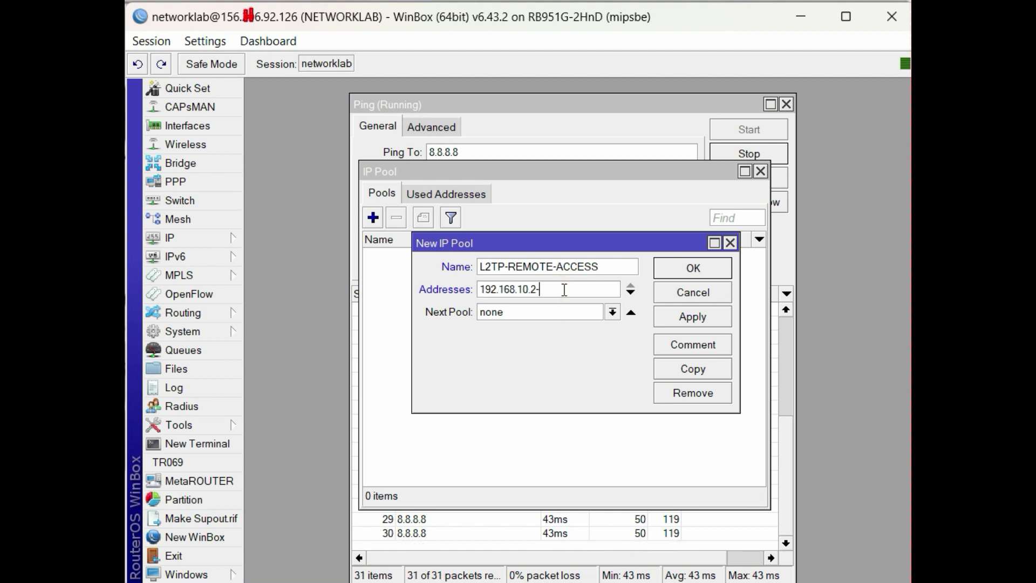
type("192.168.10.254")
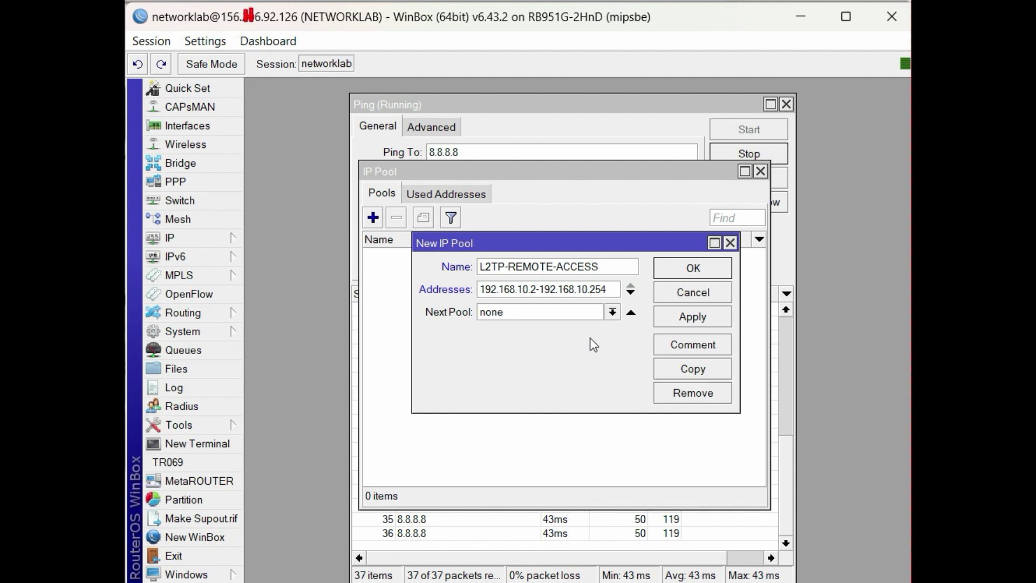
Save the L2TP-REMOTE-ACCESS pool and add a new profile in PPP > Profiles.
left_click(695, 319)
left_click(693, 270)
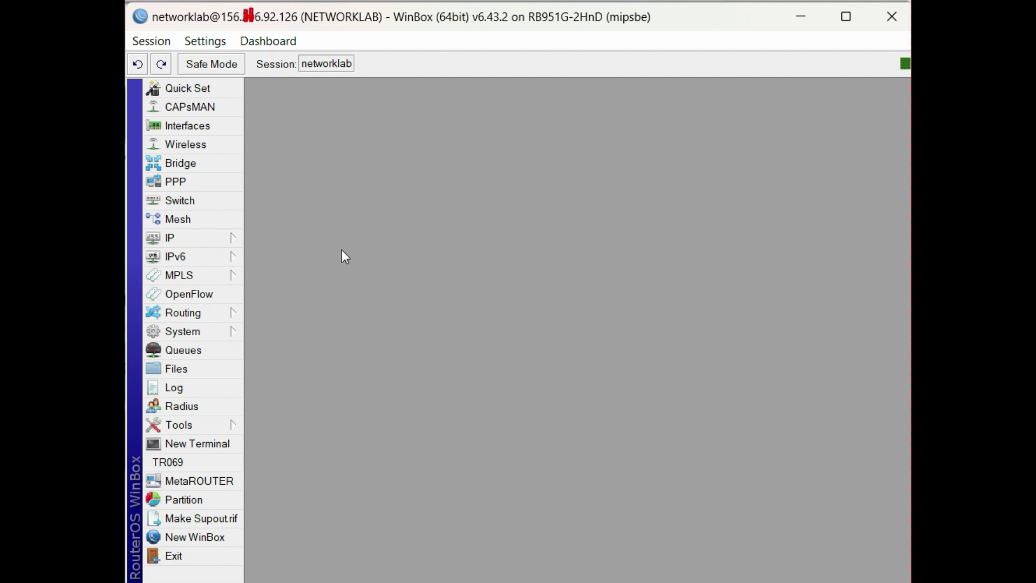
left_click(207, 183)
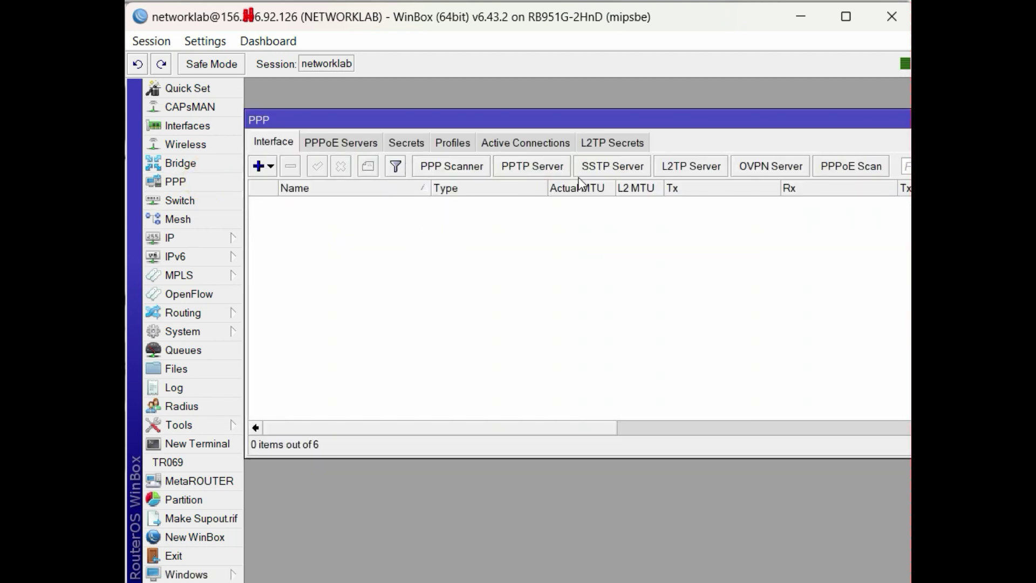
left_click(456, 146)
left_click(334, 216)
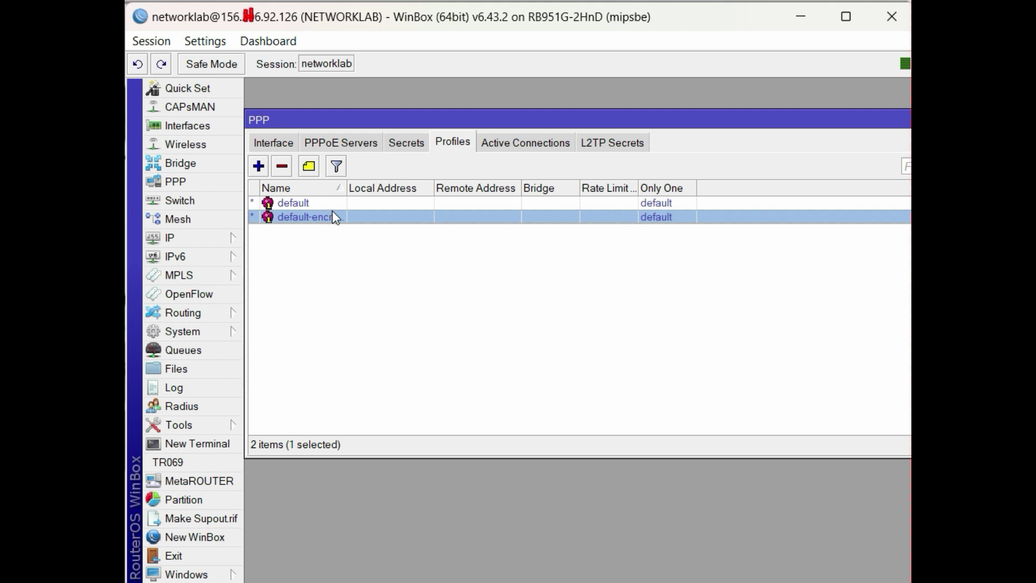
left_click(327, 203)
left_click(324, 217)
left_click(258, 166)
left_click_drag(701, 88, 519, 69)
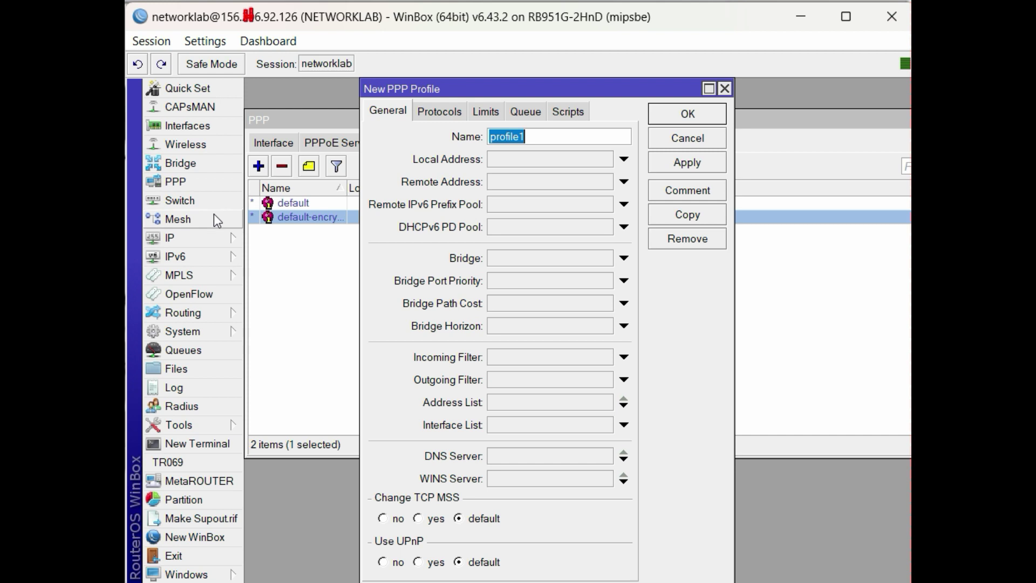
Copy the pool name from IP > Pool and paste it as the profile name.
left_click(201, 242)
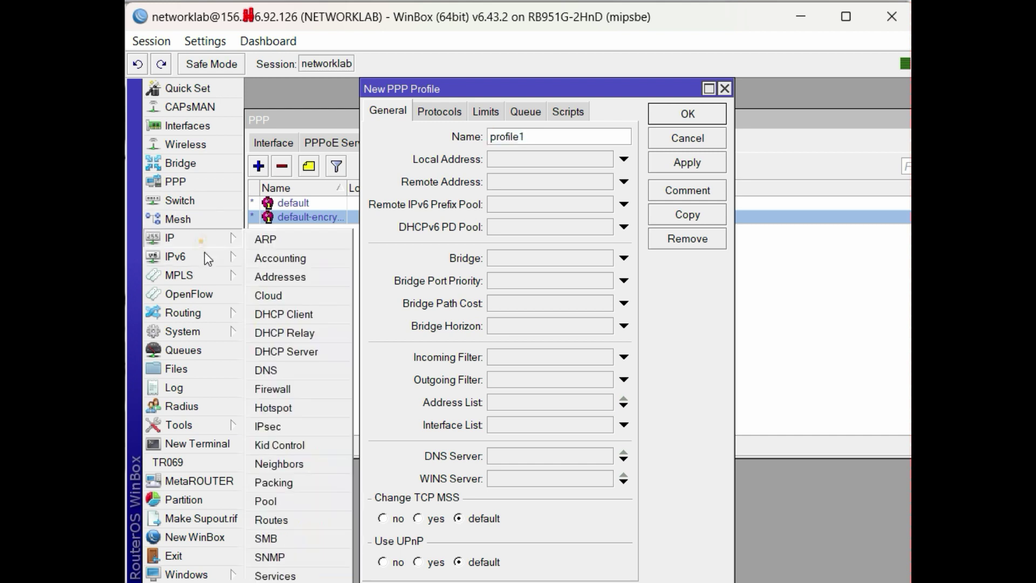
left_click(281, 506)
double_click(406, 254)
key("ctrl+c")
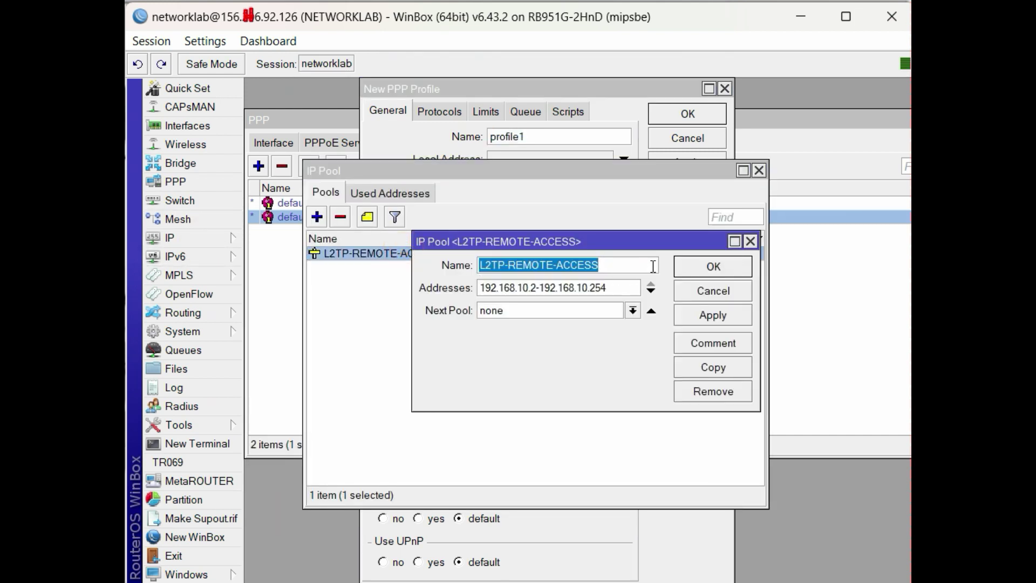
left_click(751, 242)
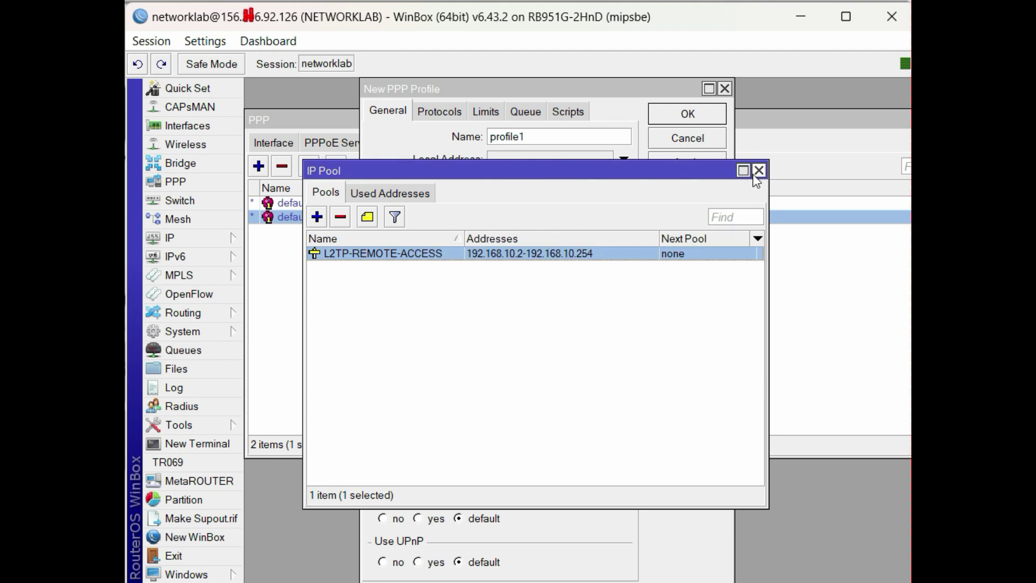
left_click(759, 171)
key("ctrl+v")
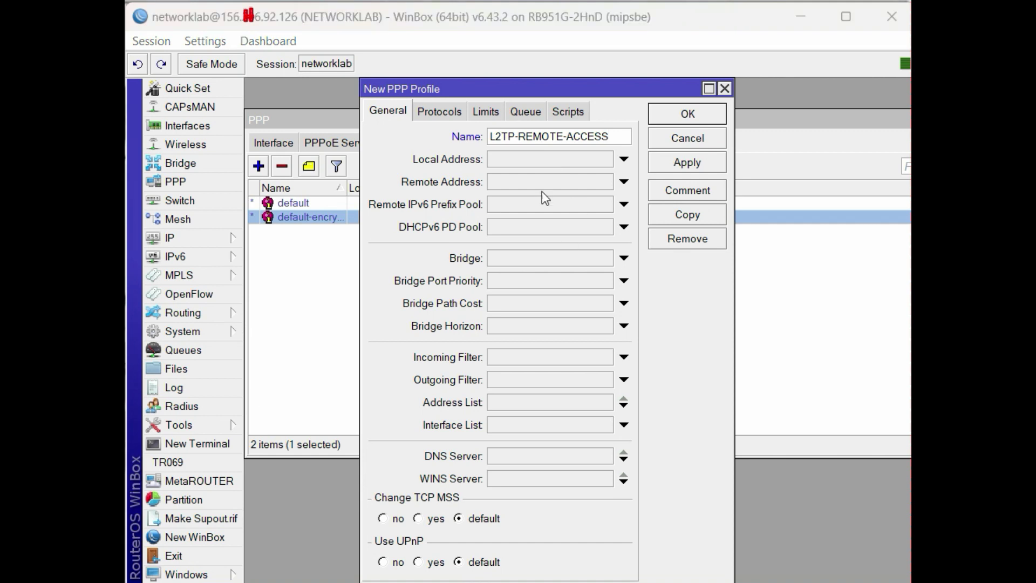
Set the profile's local and remote addresses to the L2TP-REMOTE-ACCESS pool.
left_click(542, 160)
left_click(642, 160)
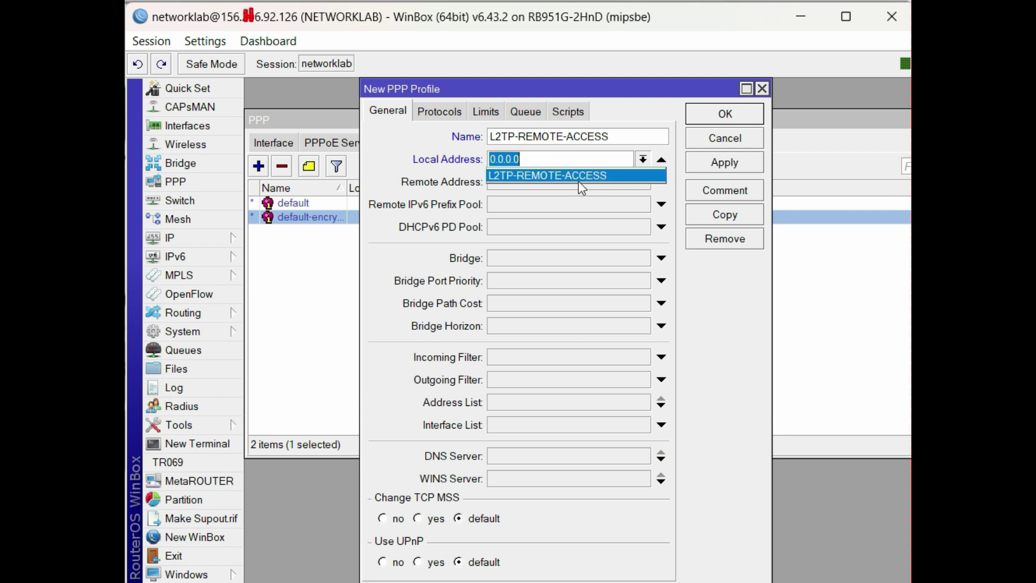
left_click(586, 177)
left_click(591, 182)
left_click(643, 181)
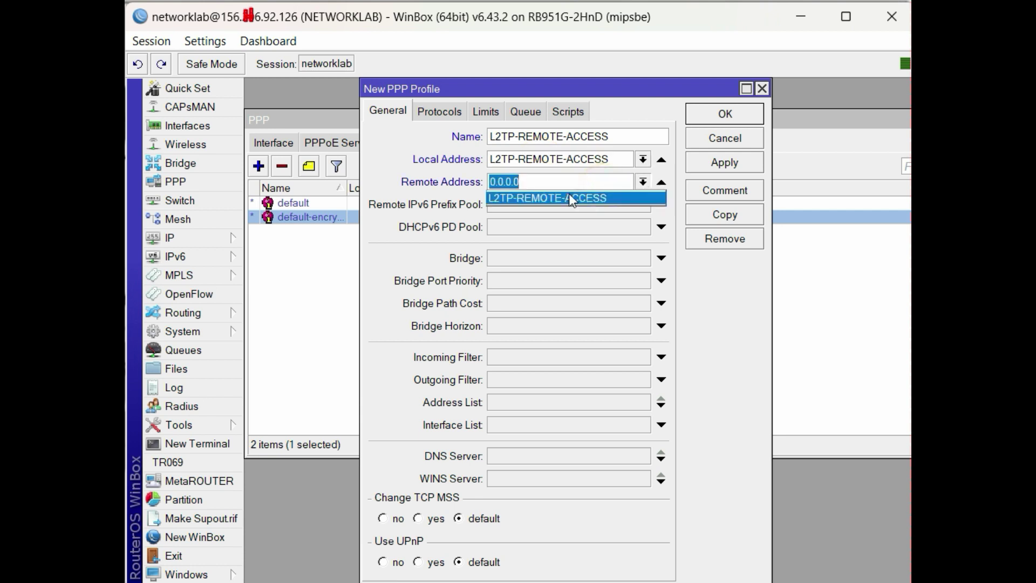
left_click(569, 195)
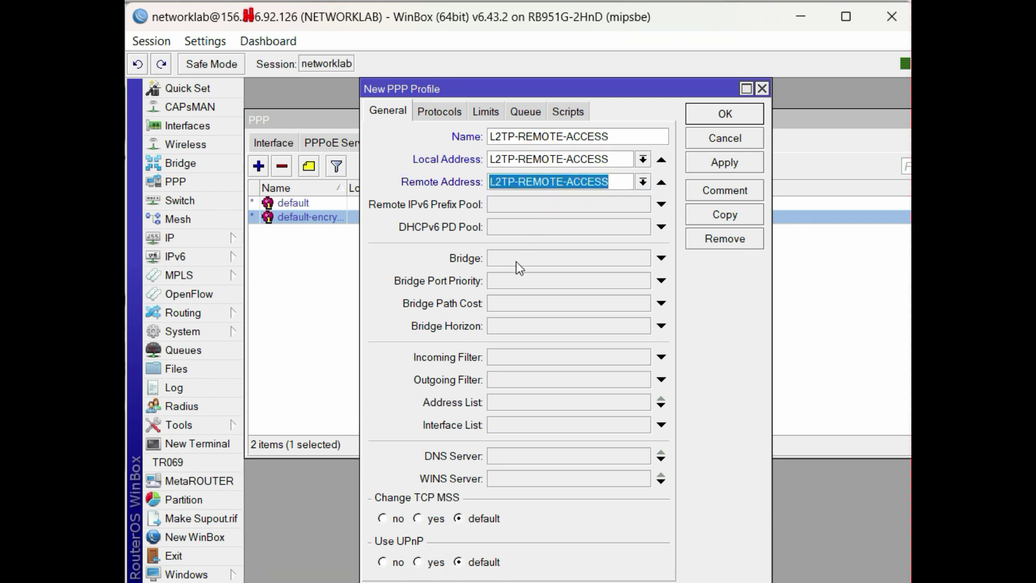
Set the profile's DNS server to 8.8.8.8 and save the L2TP-REMOTE-ACCESS profile.
left_click(517, 458)
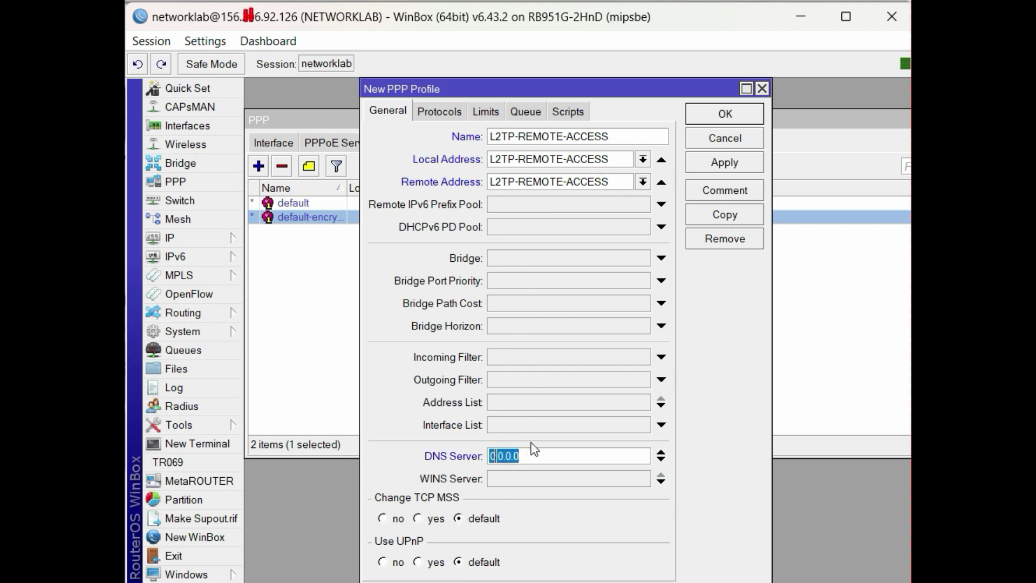
type("8.8.8.8")
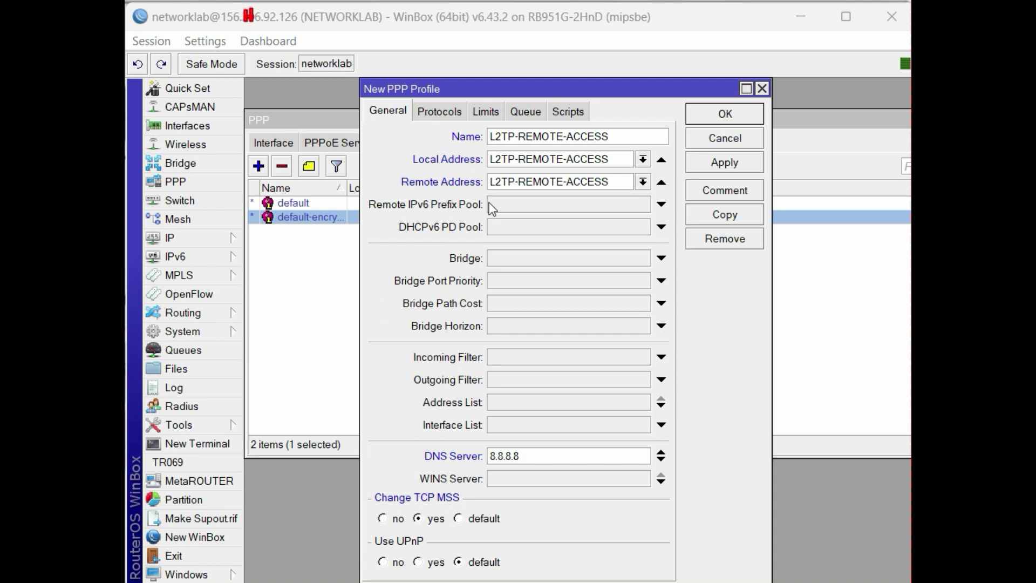
left_click(439, 111)
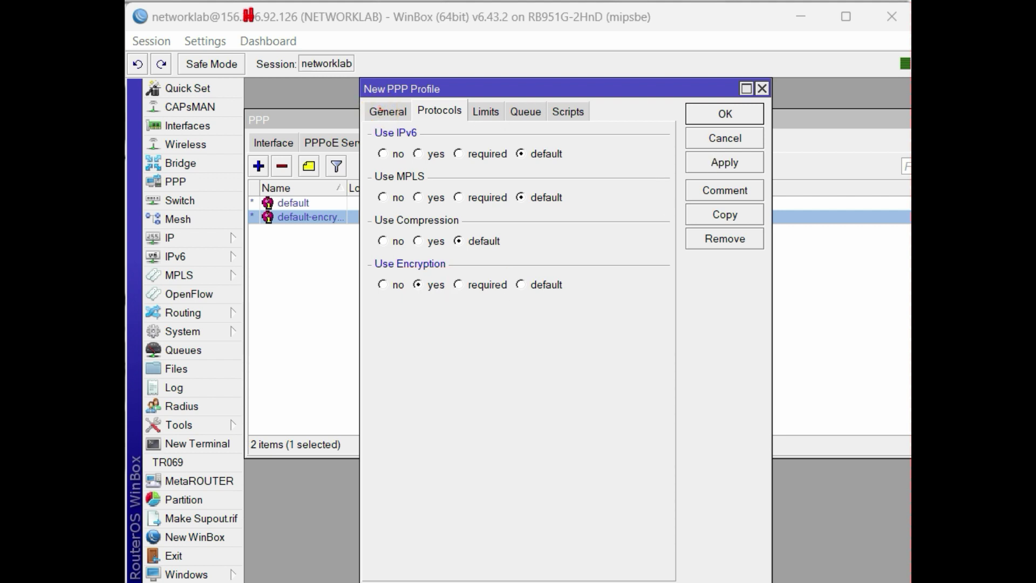
left_click(388, 111)
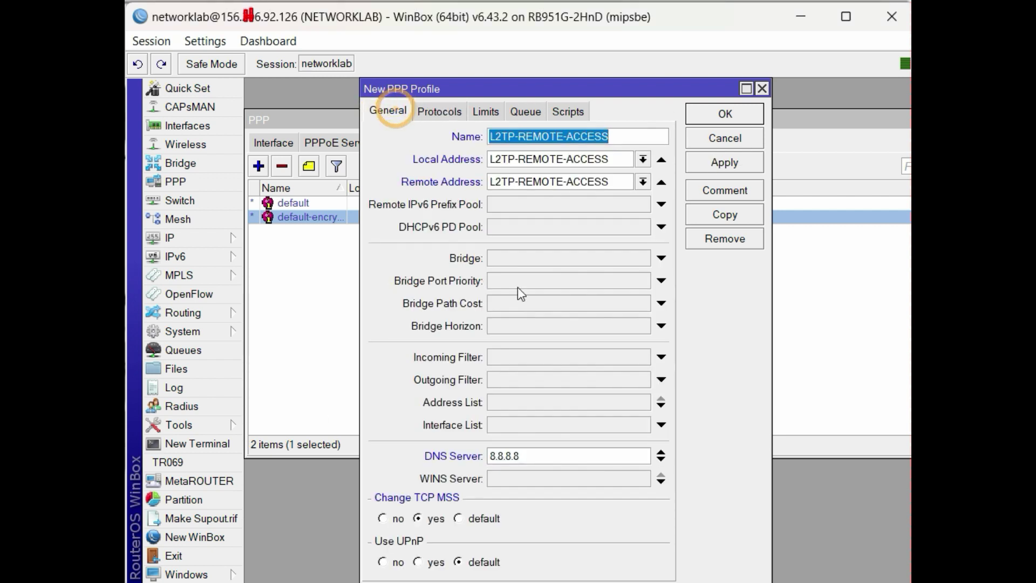
left_click(724, 163)
left_click(725, 114)
left_click(428, 202)
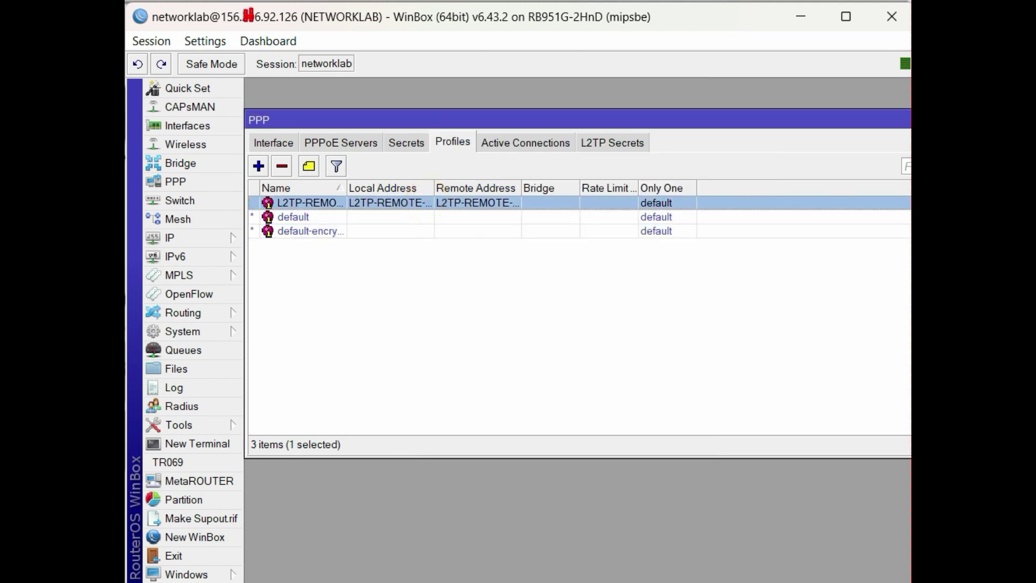
Enable the L2TP server with default profile L2TP-REMOTE-ACCESS.
left_click(277, 144)
left_click(685, 173)
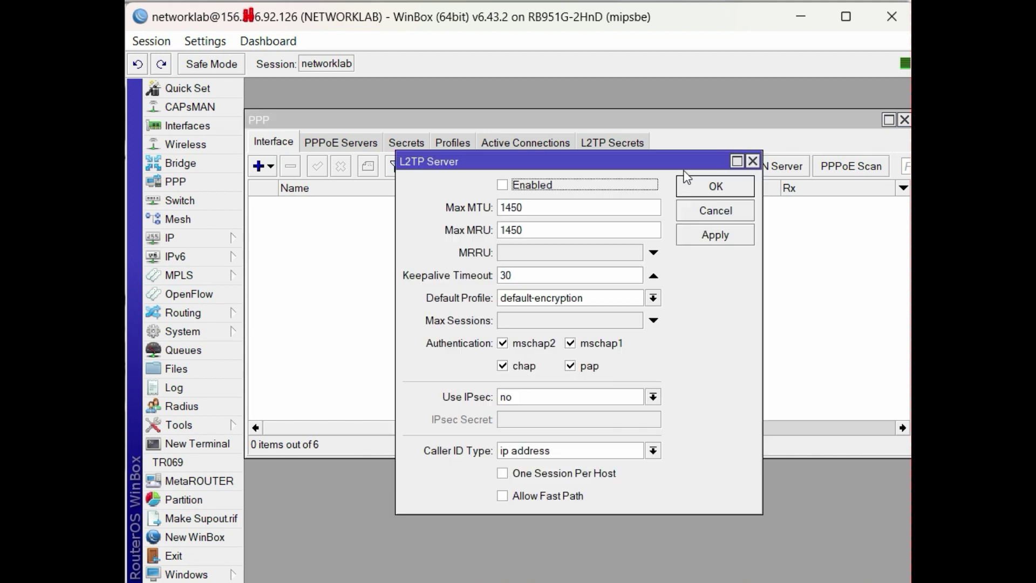
left_click(507, 188)
left_click(561, 299)
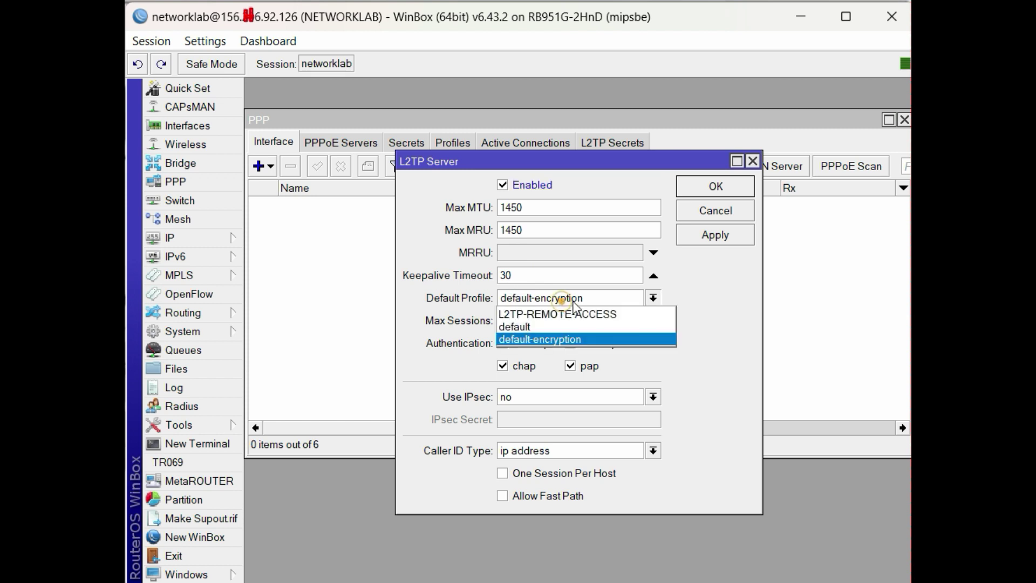
left_click(519, 315)
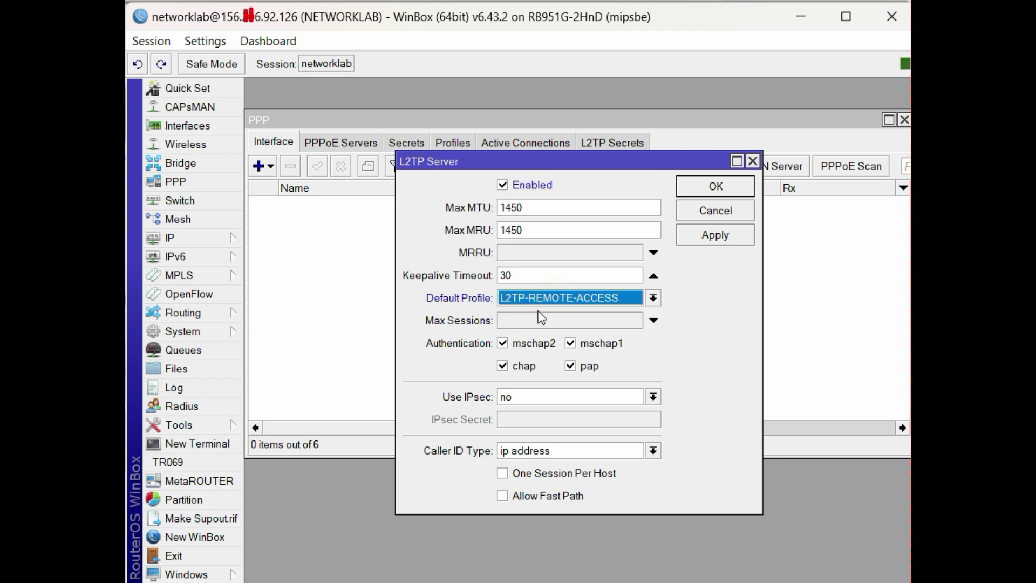
Set Use IPsec to required and enter the IPsec shared secret.
left_click(576, 397)
left_click(564, 422)
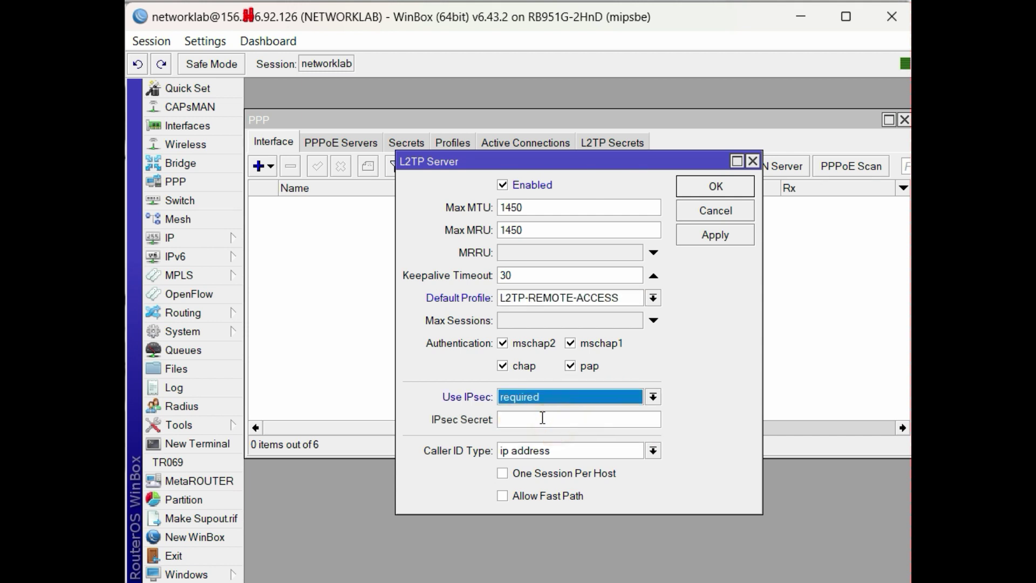
left_click(545, 420)
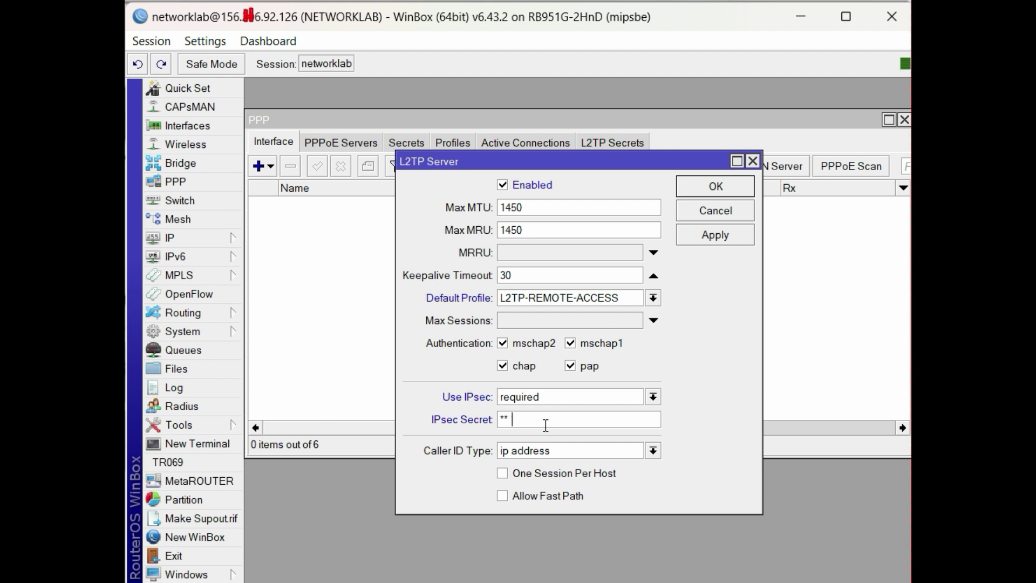
type("*********")
left_click(529, 157)
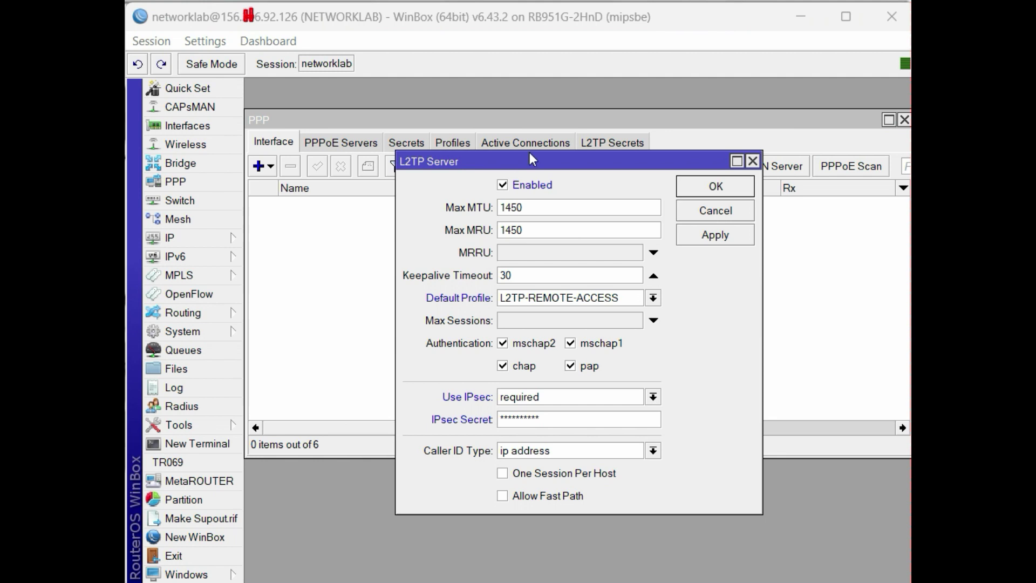
left_click_drag(481, 172, 563, 193)
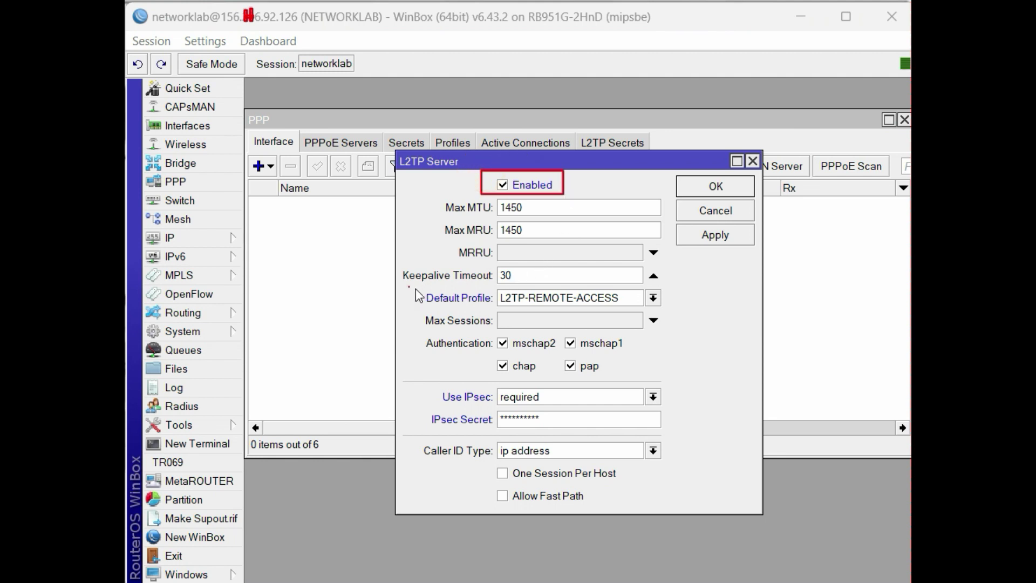
left_click_drag(409, 287, 650, 312)
left_click_drag(408, 384, 685, 425)
key("ctrl+z")
key("ctrl+z")
key("ctrl+z")
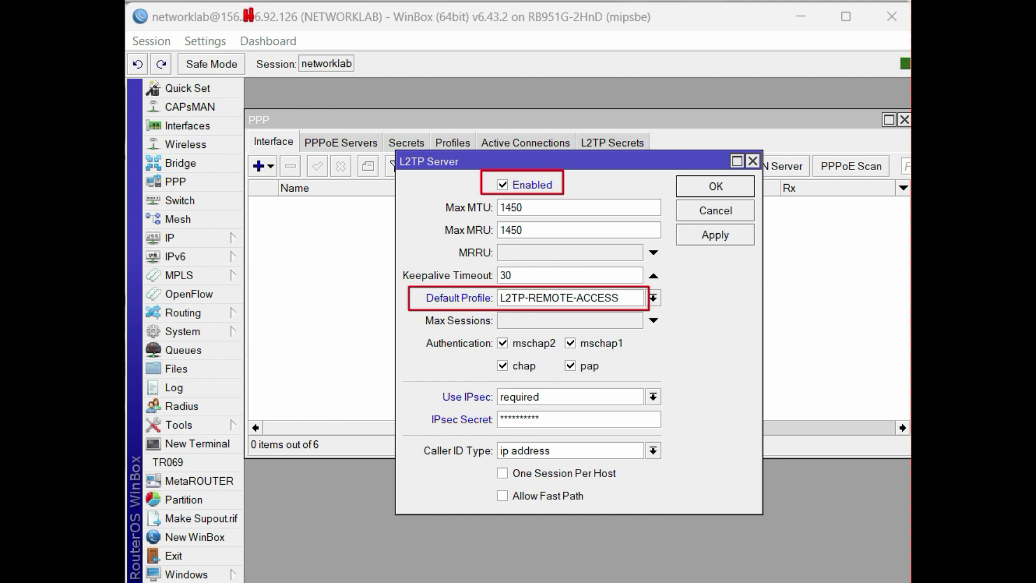
Apply and close the L2TP server settings, then go to PPP Secrets.
left_click(707, 238)
left_click(713, 188)
left_click(407, 142)
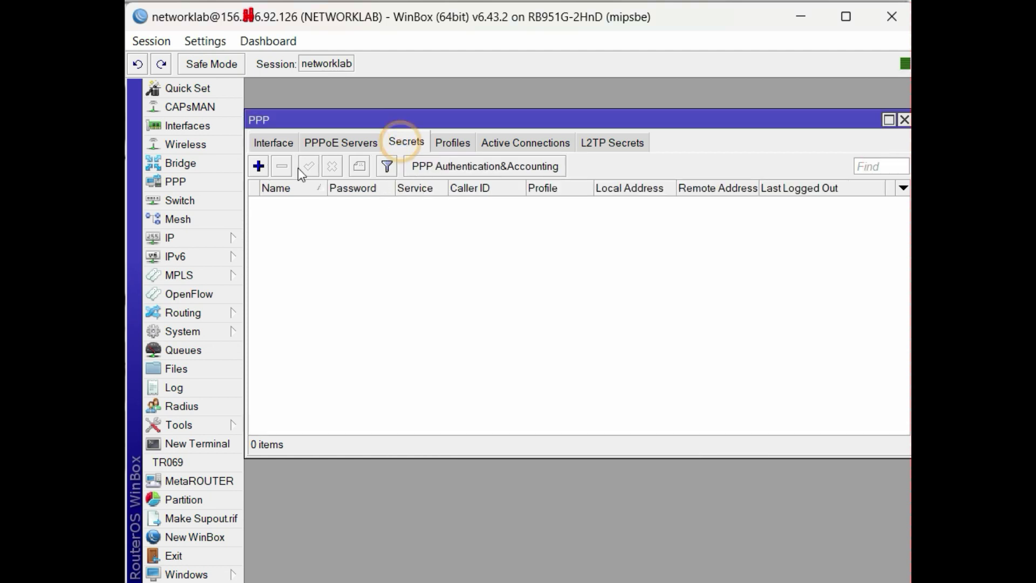
Add a new PPP secret with user name networklab and its password.
left_click(258, 165)
type("Net")
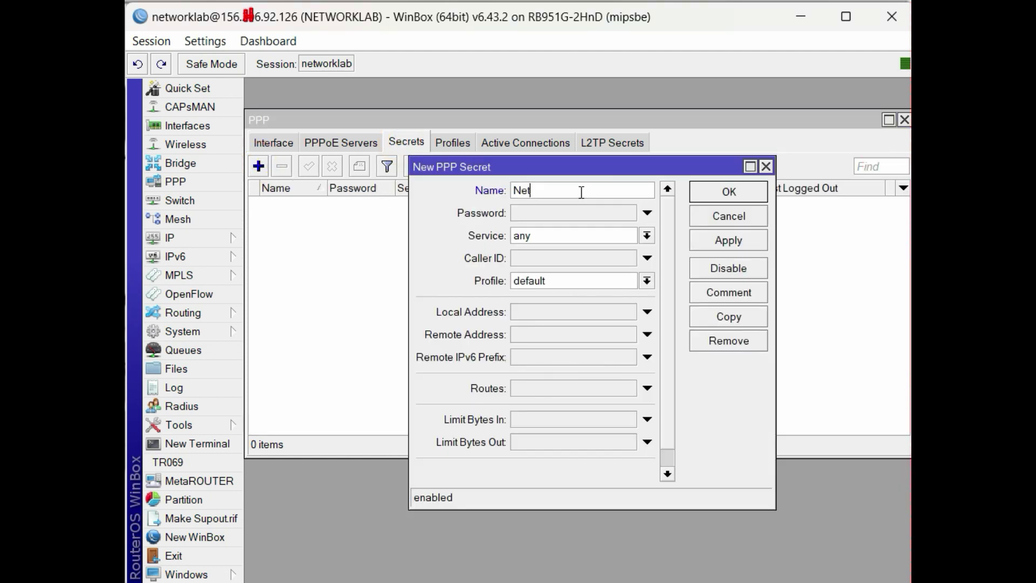
key("BackSpace")
key("BackSpace")
key("BackSpace")
type("networklab")
left_click(575, 212)
type("**")
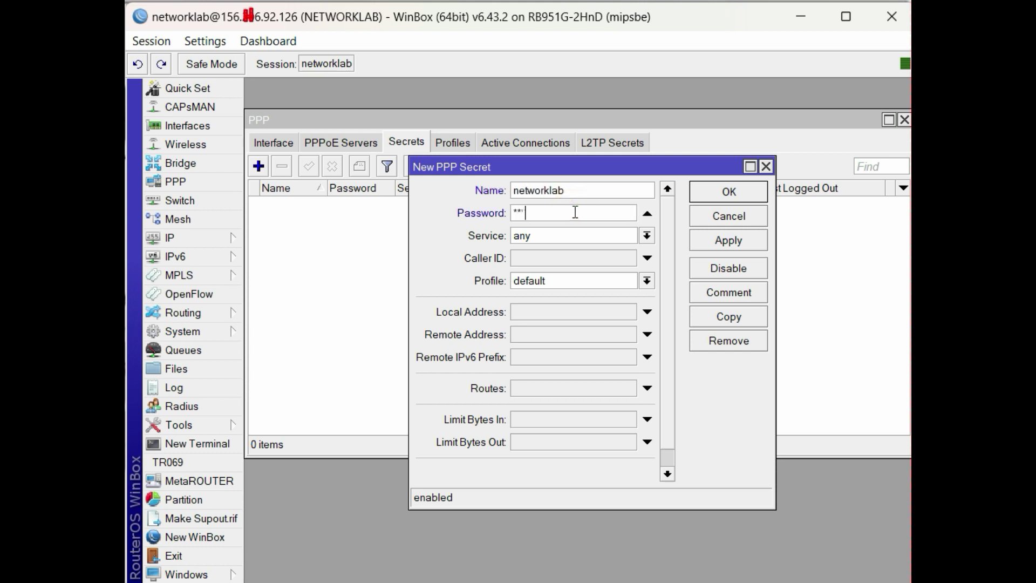
type("********")
Set the secret's service to l2tp and profile to L2TP-REMOTE-ACCESS, then save it.
left_click(597, 237)
left_click(562, 278)
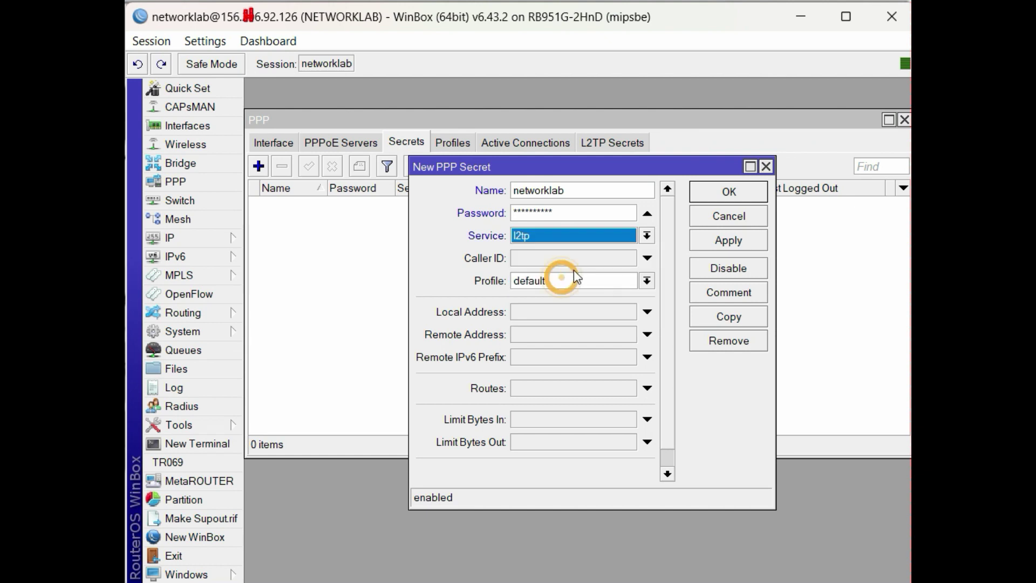
left_click(575, 286)
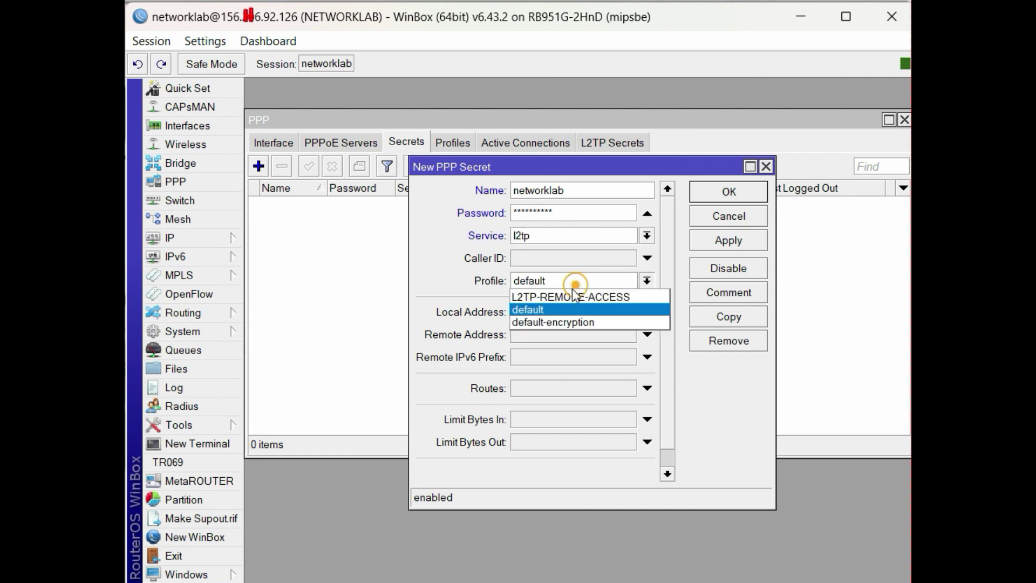
left_click(575, 293)
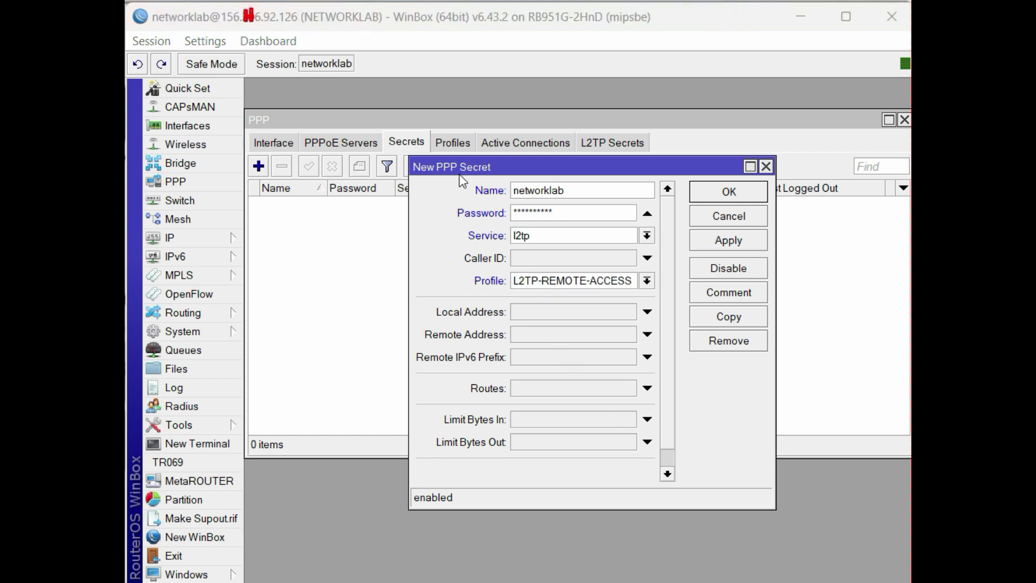
mouse_move(459, 173)
left_mouse_down()
mouse_move(556, 174)
mouse_move(584, 197)
left_mouse_up()
mouse_move(440, 197)
left_mouse_down()
mouse_move(458, 221)
mouse_move(573, 238)
mouse_move(574, 224)
left_mouse_up()
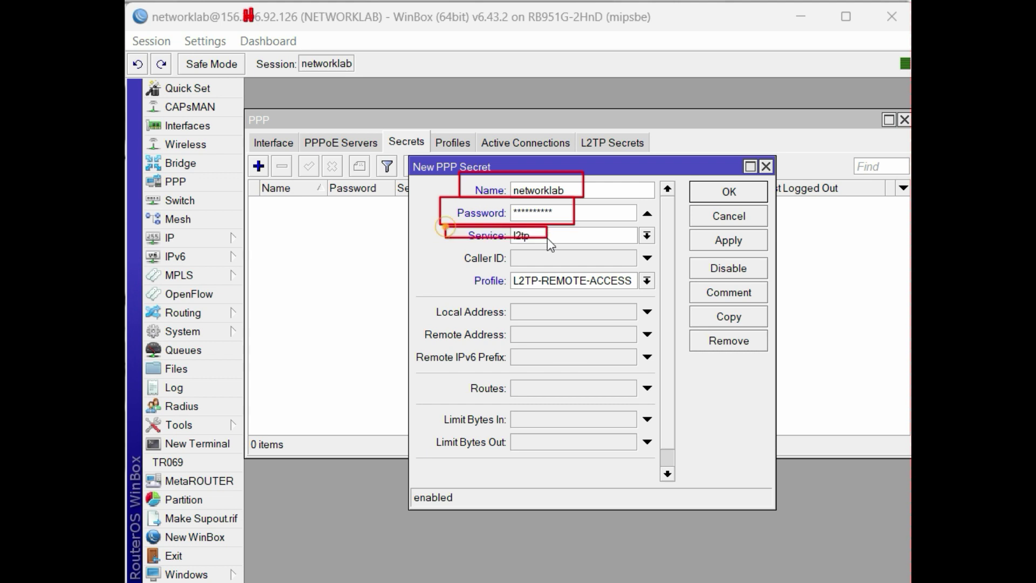
left_click_drag(547, 238, 564, 248)
mouse_move(455, 269)
left_mouse_down()
mouse_move(588, 300)
mouse_move(650, 300)
left_mouse_up()
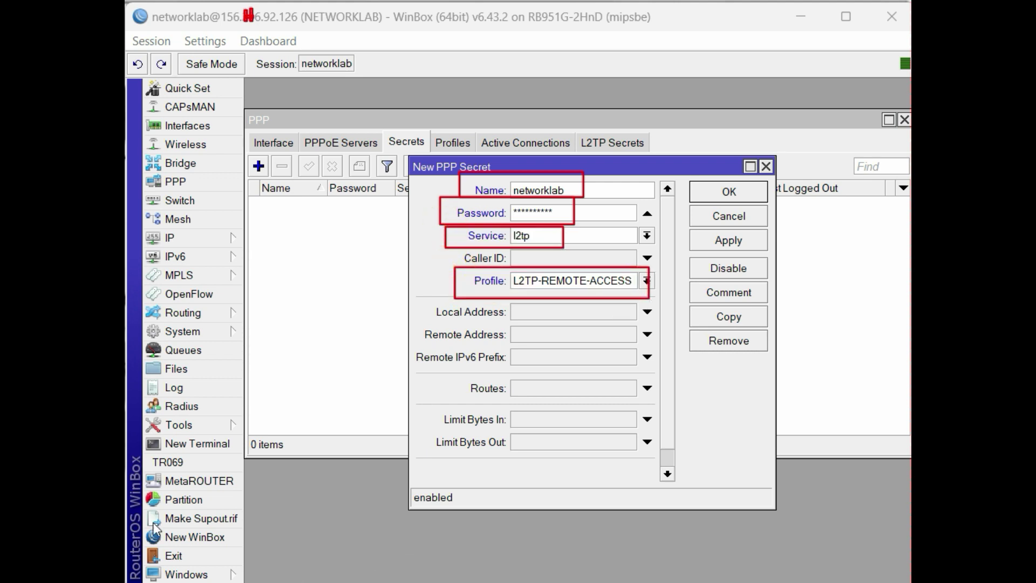
key("ctrl+z")
key("ctrl+z")
key("ctrl+z")
key("ctrl+z")
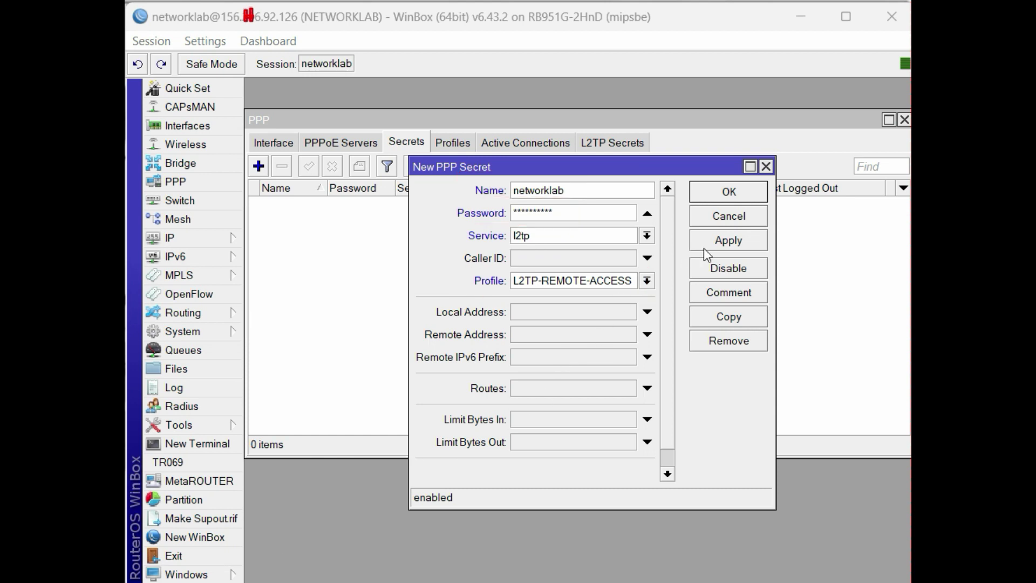
left_click(729, 244)
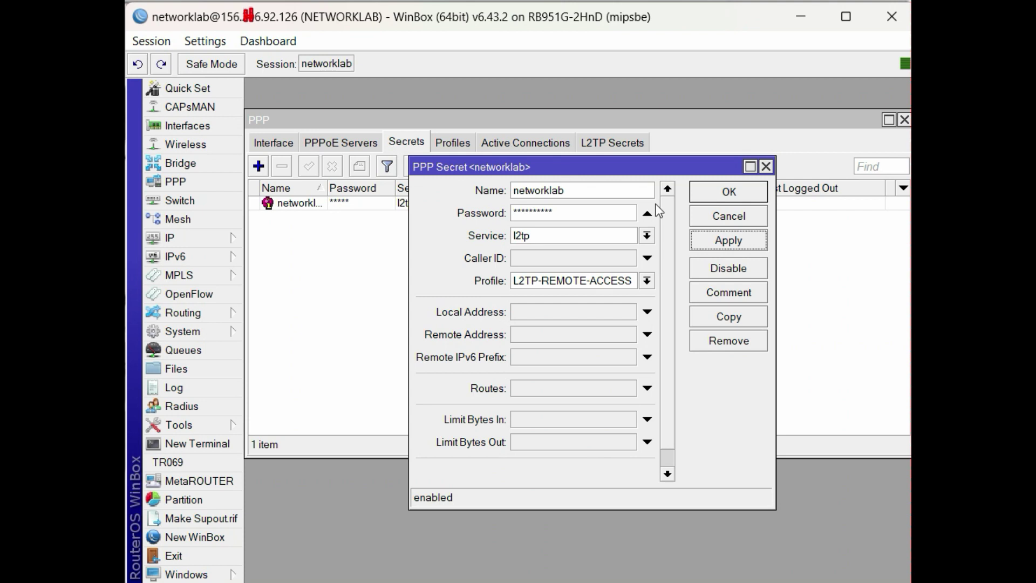
left_click(707, 195)
Start a new IPsec policy proposal under IP > IPsec > Proposals.
left_click(324, 203)
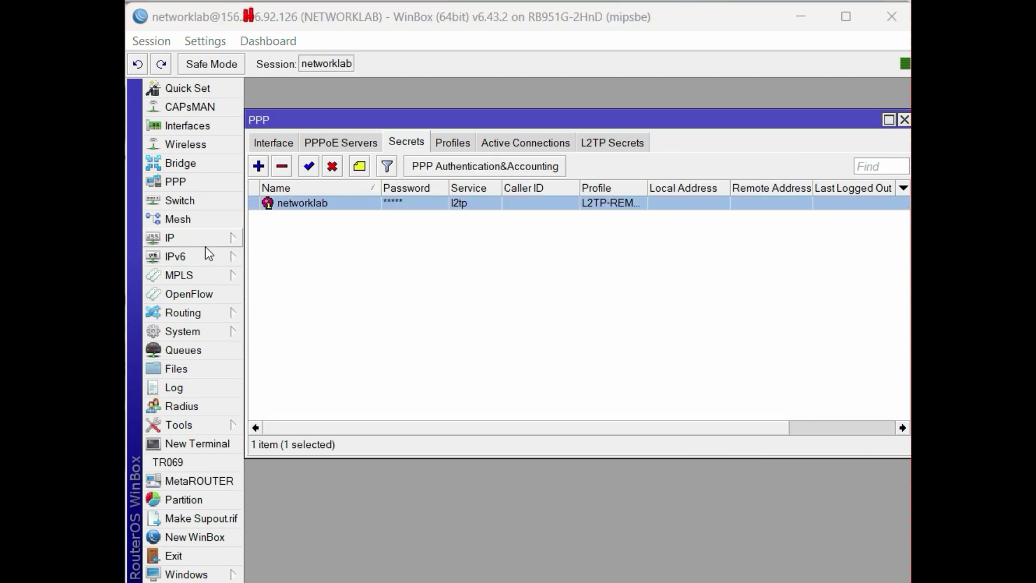
left_click(203, 240)
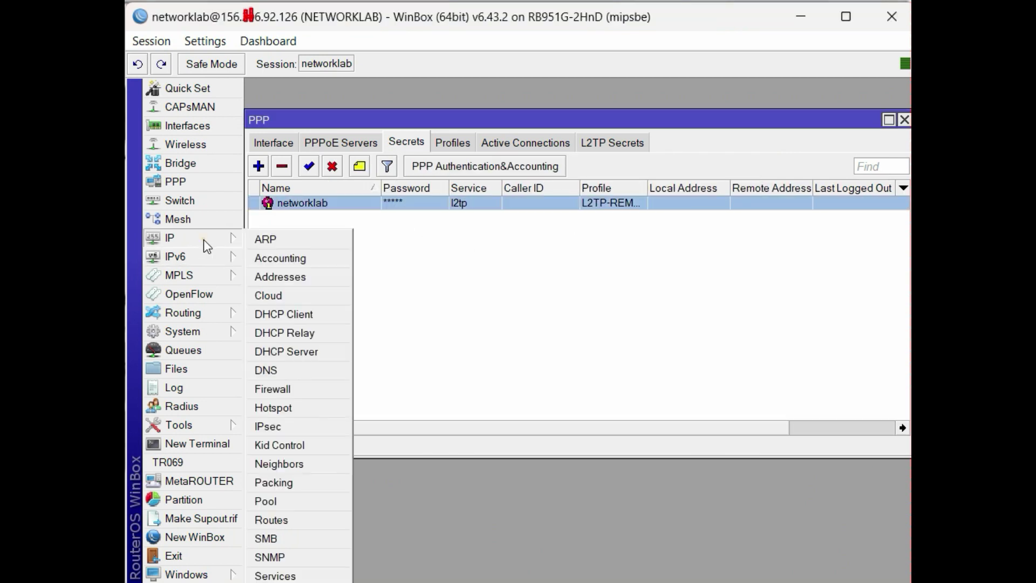
left_click(277, 426)
left_click(356, 191)
left_click(354, 252)
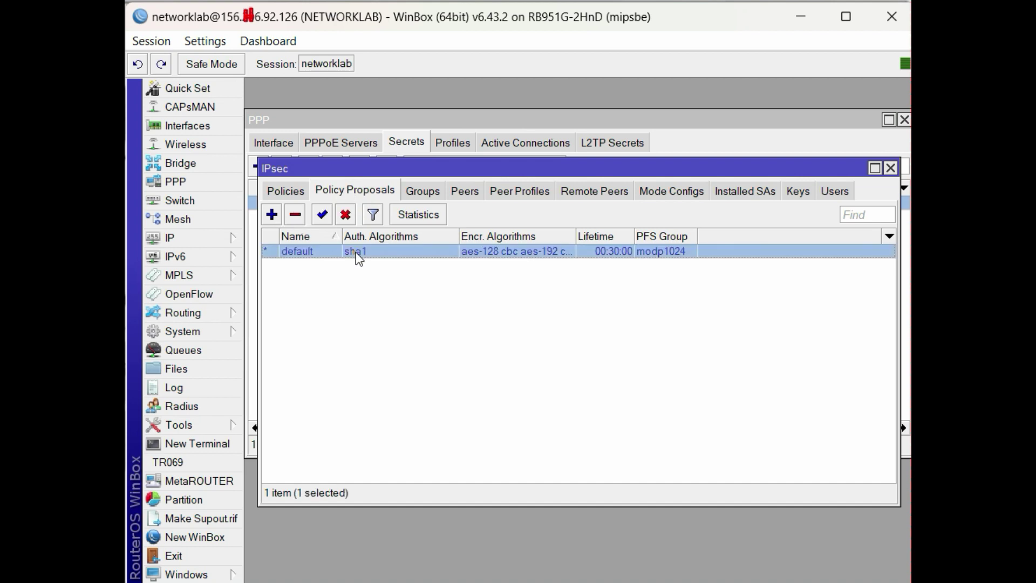
left_click(271, 214)
Name it networklab with 3des and aes-256 cbc only, PFS group none, and save.
type("networklab")
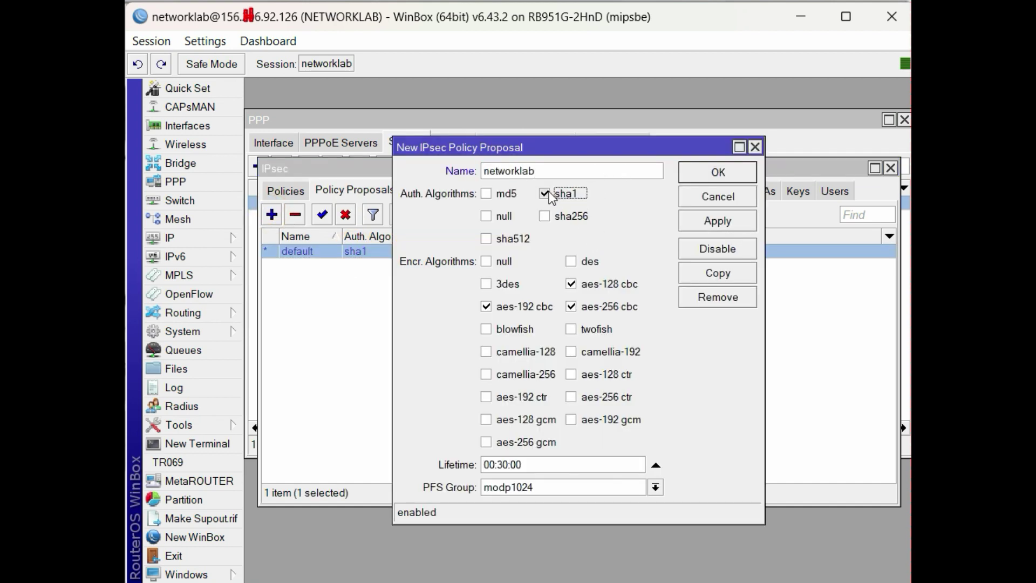
left_click(490, 289)
left_click(487, 307)
left_click(571, 284)
left_click(644, 488)
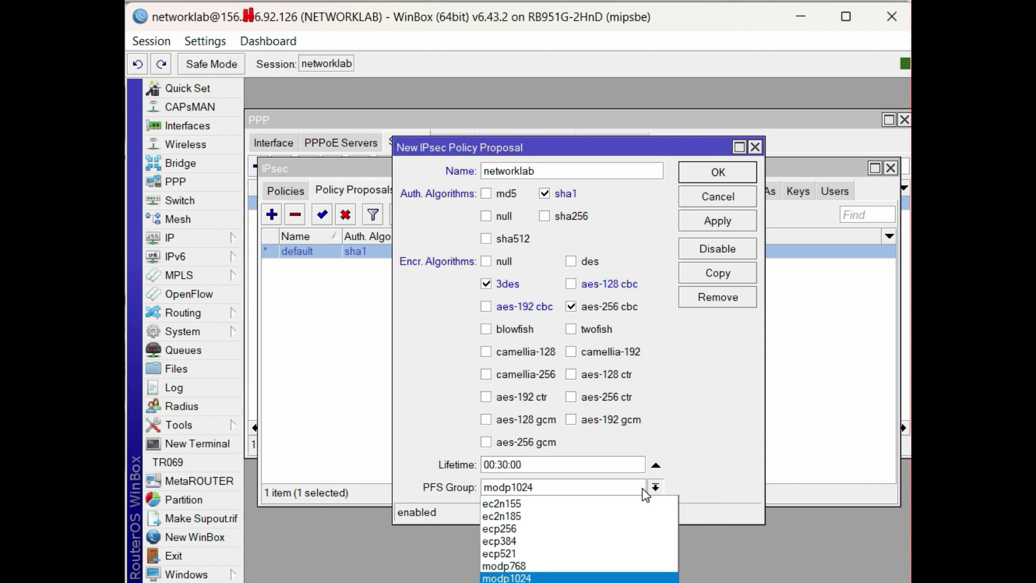
left_click(502, 504)
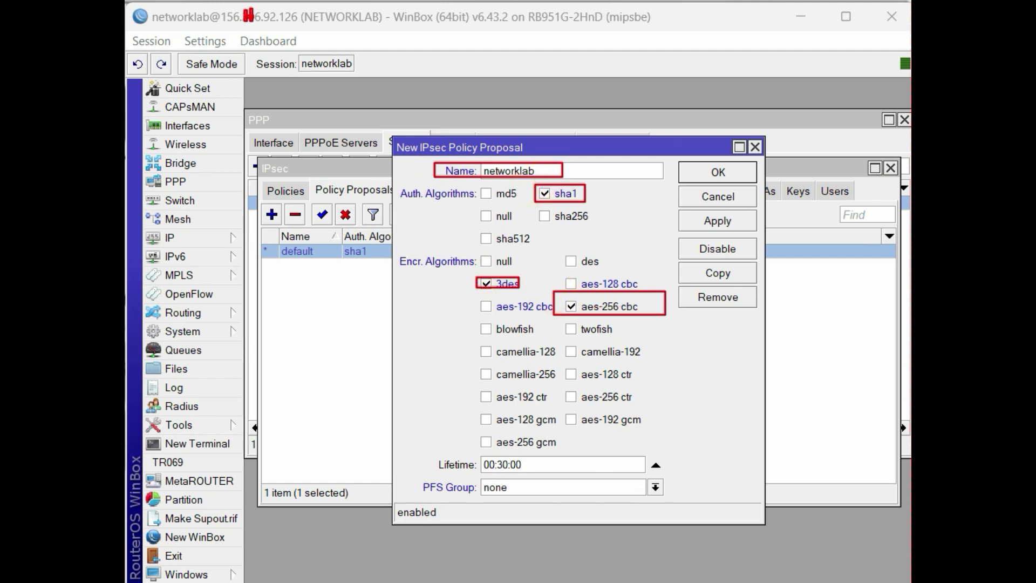
left_click(719, 180)
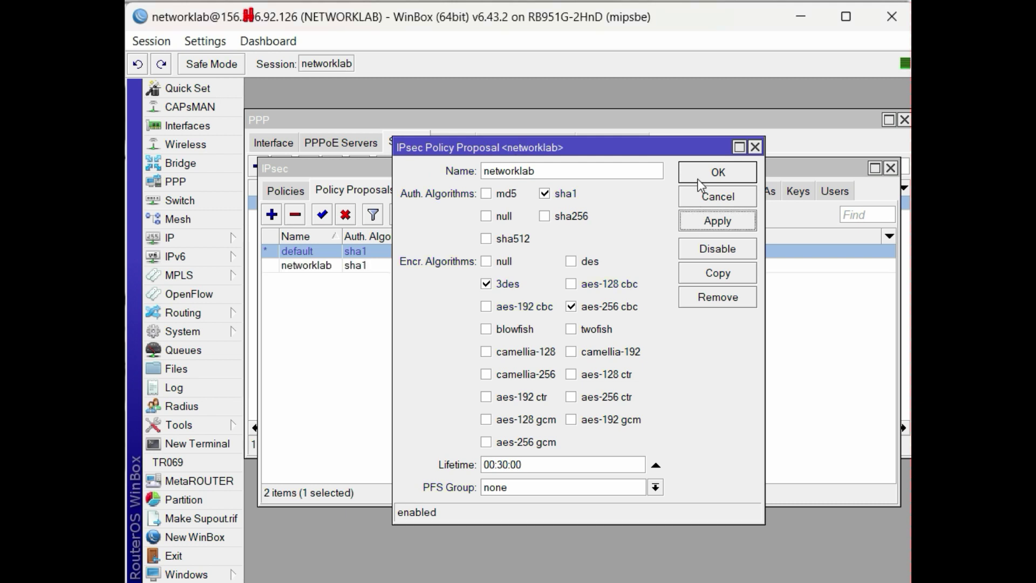
left_click(465, 265)
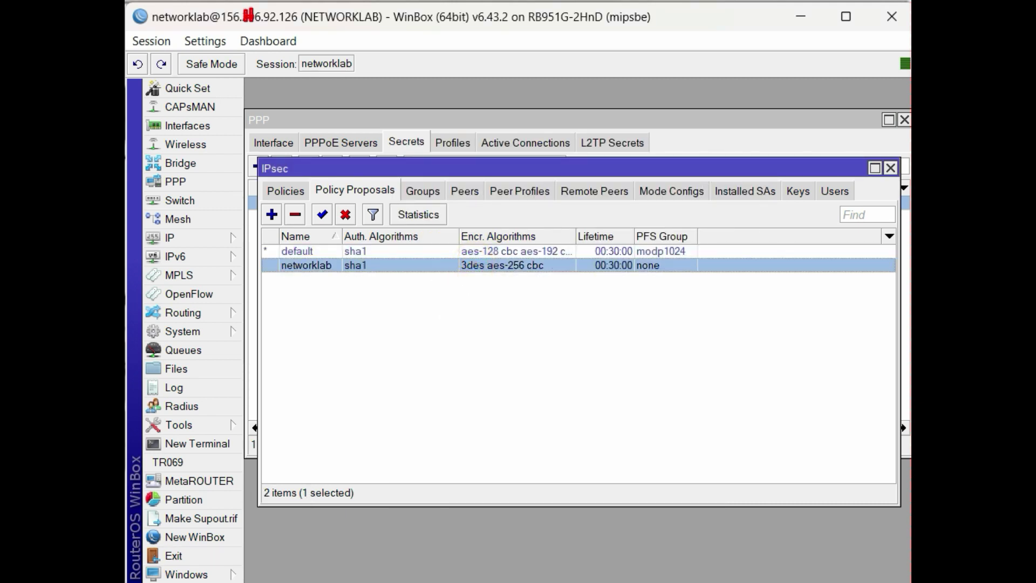
Add and save an IPsec peer for 0.0.0.0/0 with a pre-shared key secret.
left_click(467, 192)
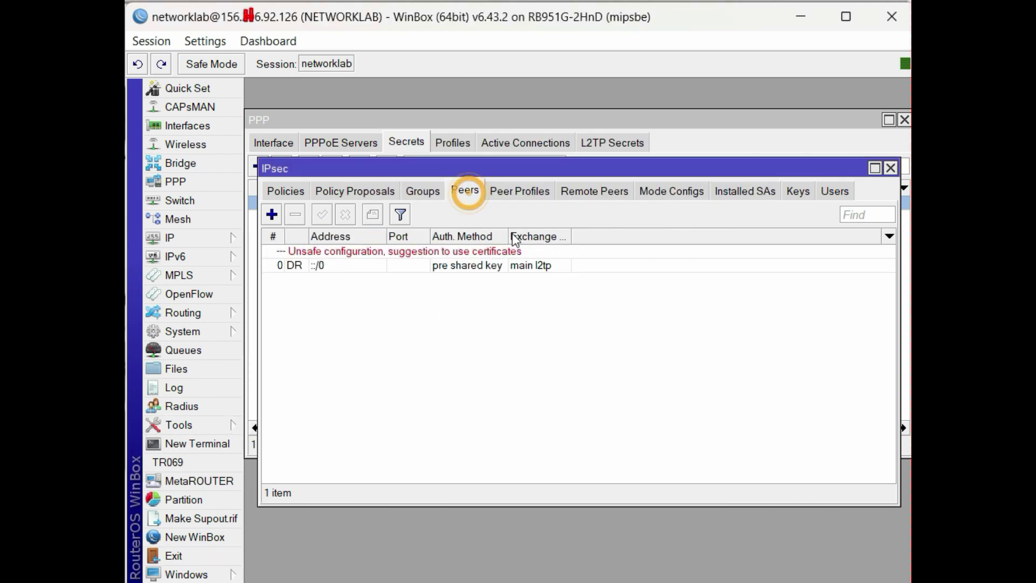
left_click(410, 263)
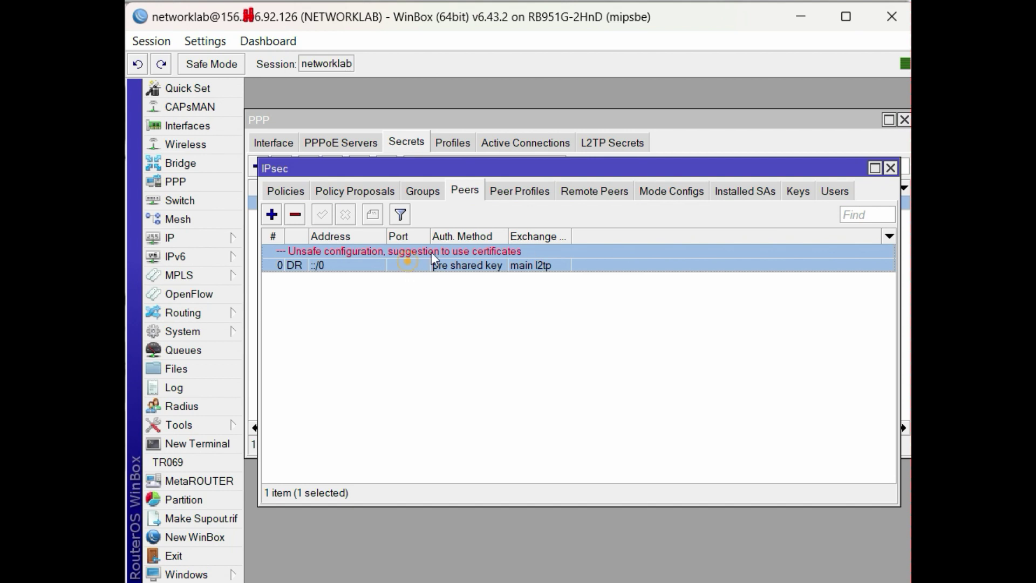
left_click(271, 214)
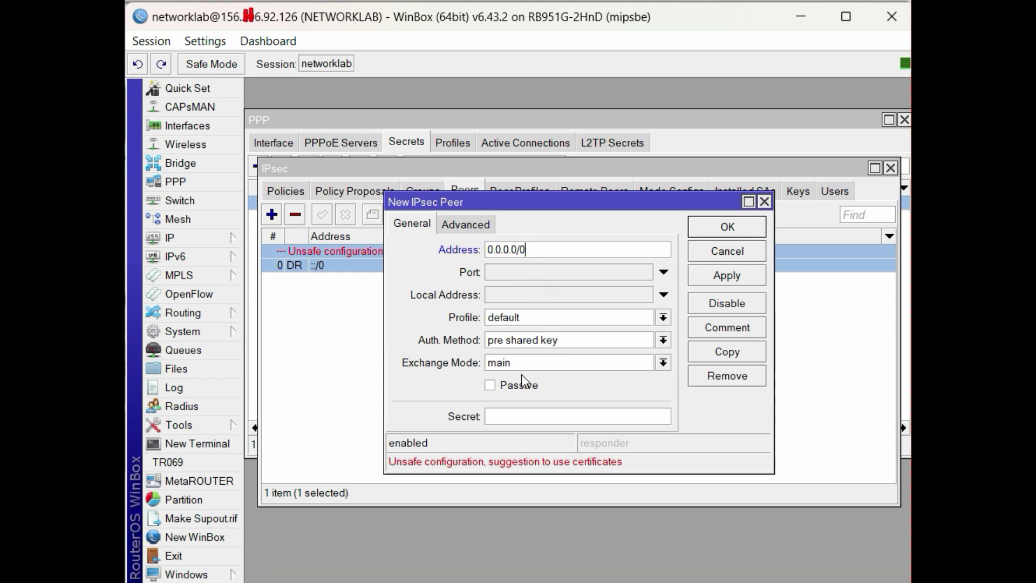
left_click(545, 420)
type("1")
left_click(726, 277)
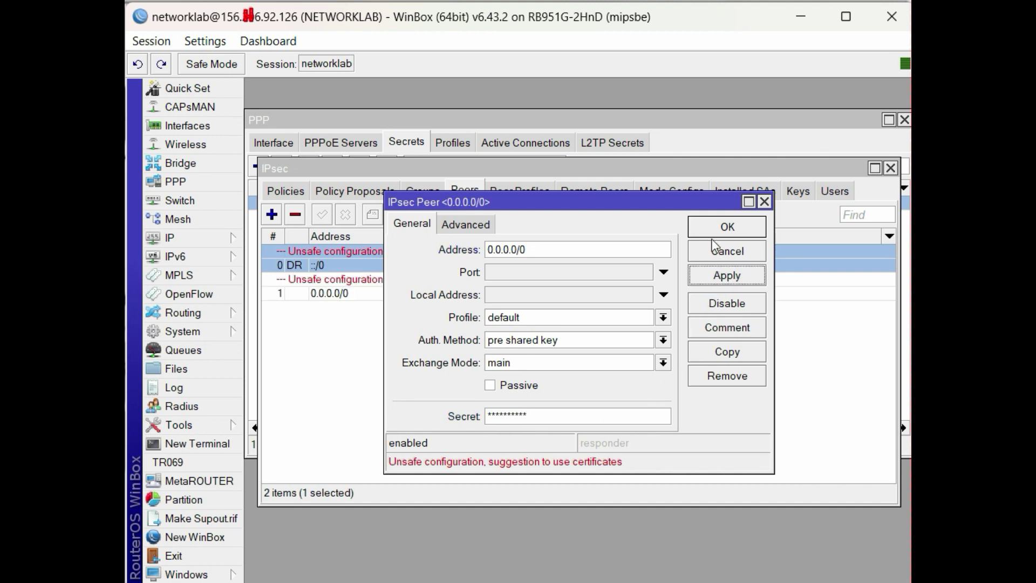
left_click(727, 226)
left_click(520, 191)
Add a new IPsec policy for ::/0 to ::/0 with protocol 255 (all).
left_click(292, 191)
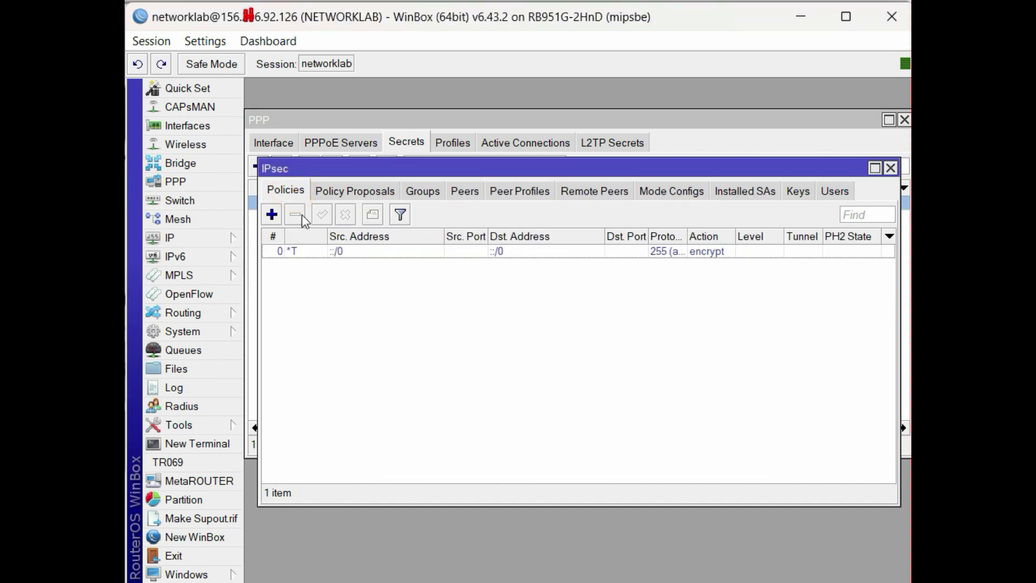
left_click(272, 215)
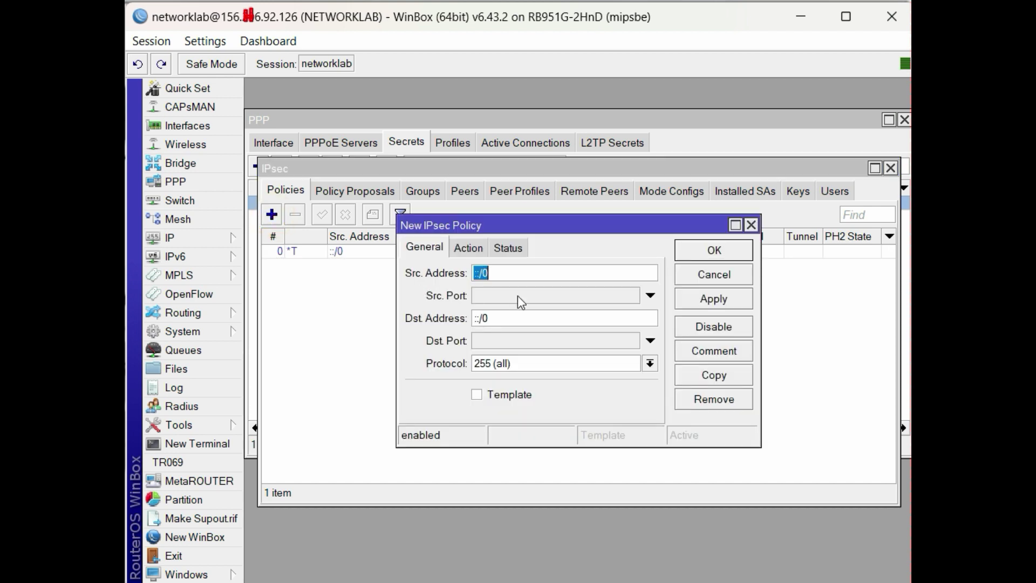
left_click(475, 295)
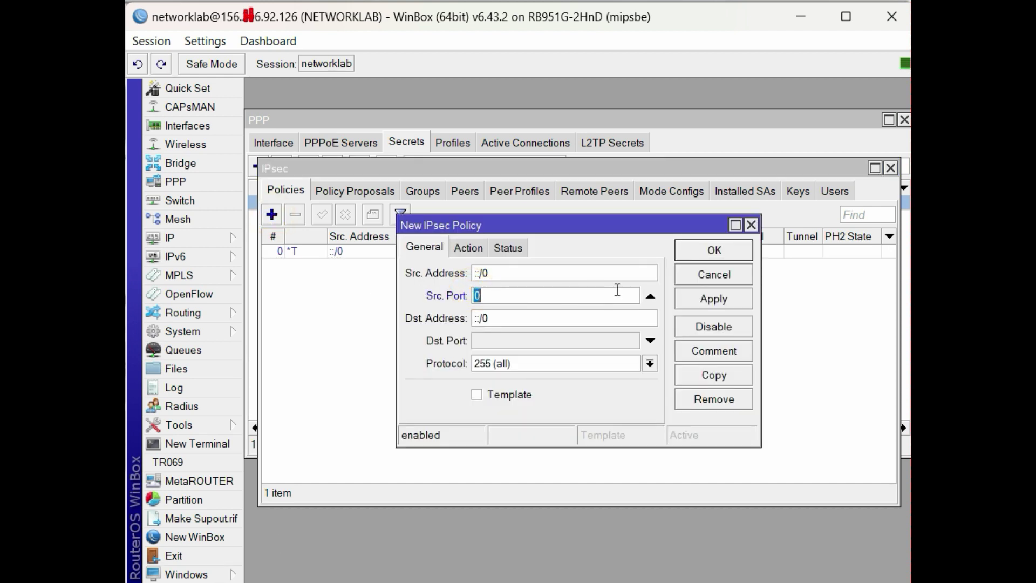
left_click(651, 296)
left_click(574, 273)
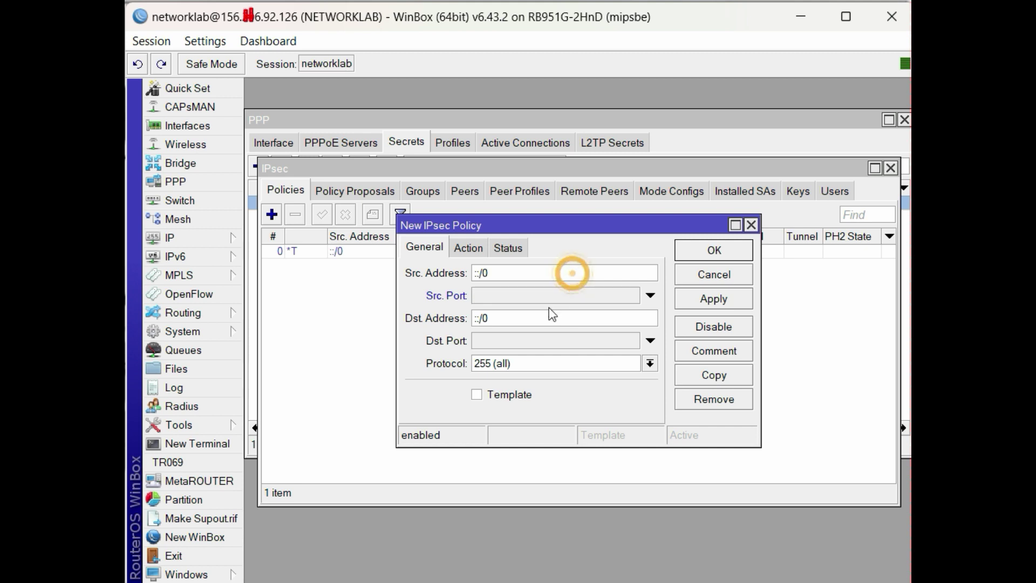
left_click(539, 318)
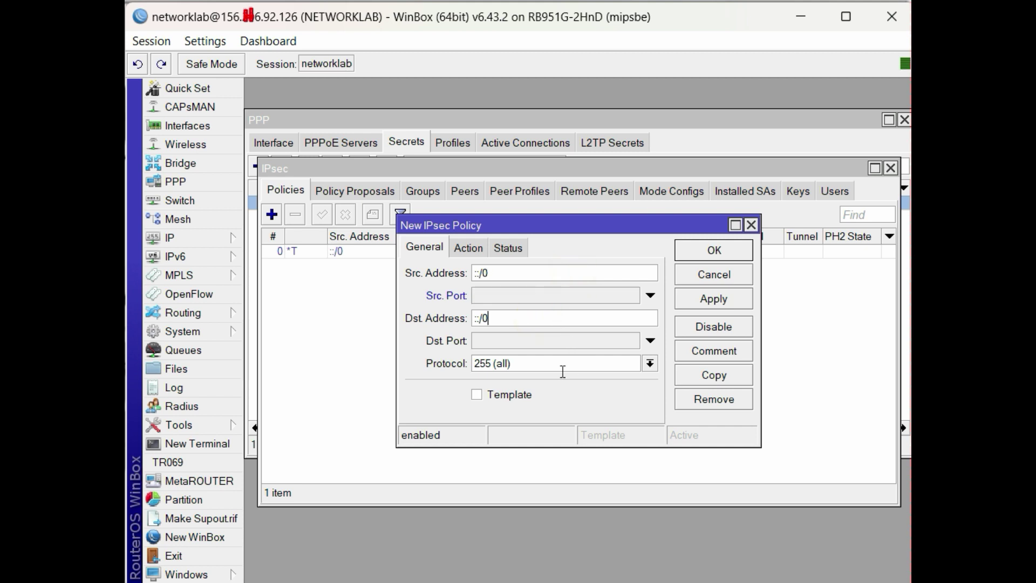
left_click(544, 364)
left_click(472, 252)
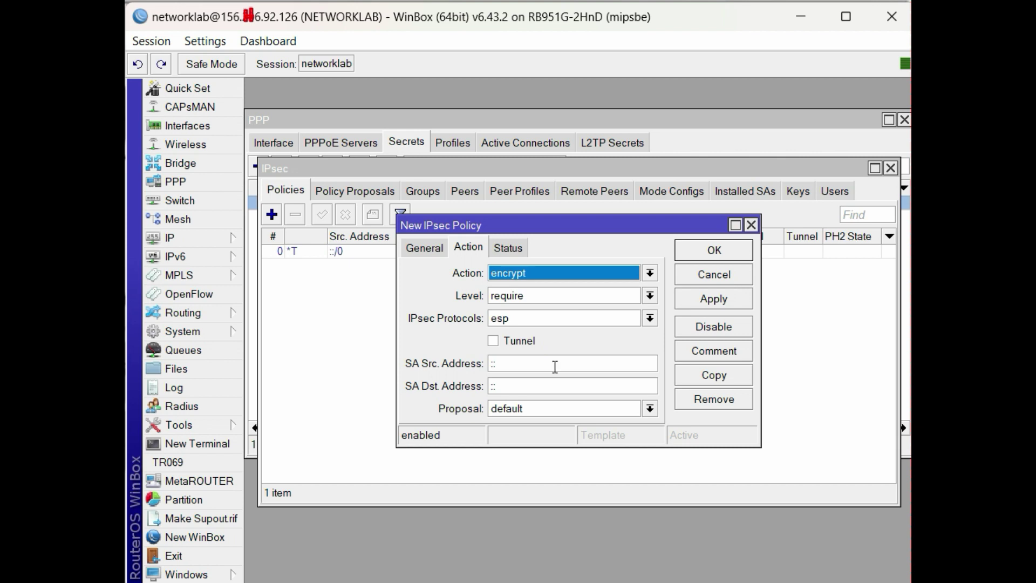
Set the policy's SA source and destination addresses to 0.0.0.0 and proposal to networklab.
left_click(538, 385)
left_click(534, 365)
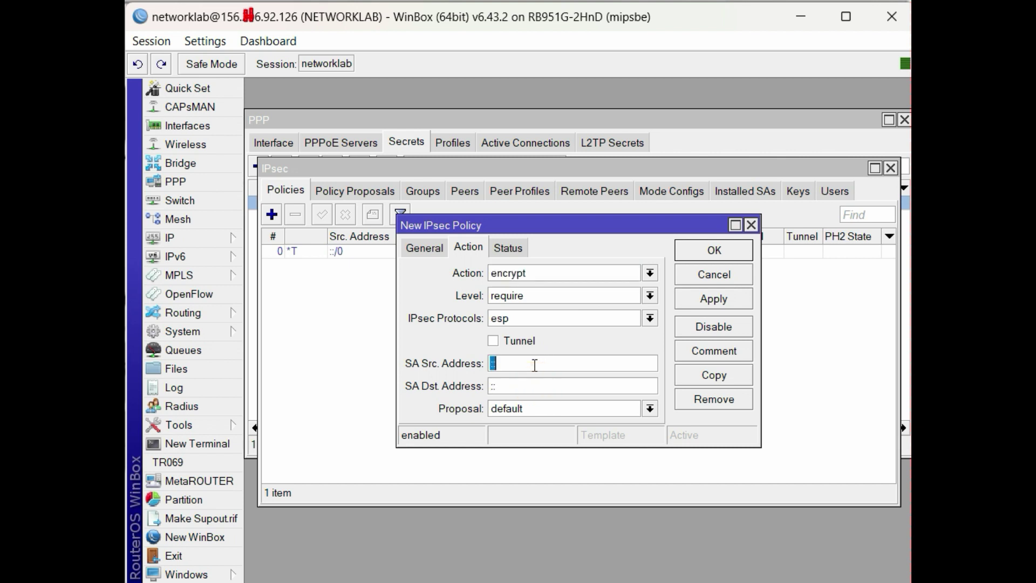
type("0.0.0.0")
left_click(536, 387)
type("0.0.0.0")
left_click(595, 410)
left_click(572, 436)
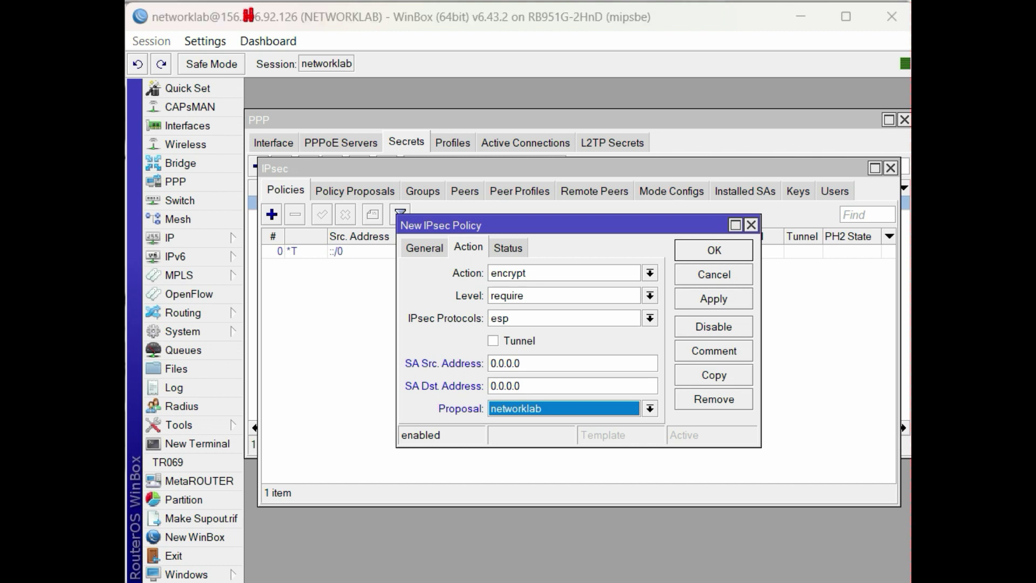
left_click_drag(393, 349, 541, 371)
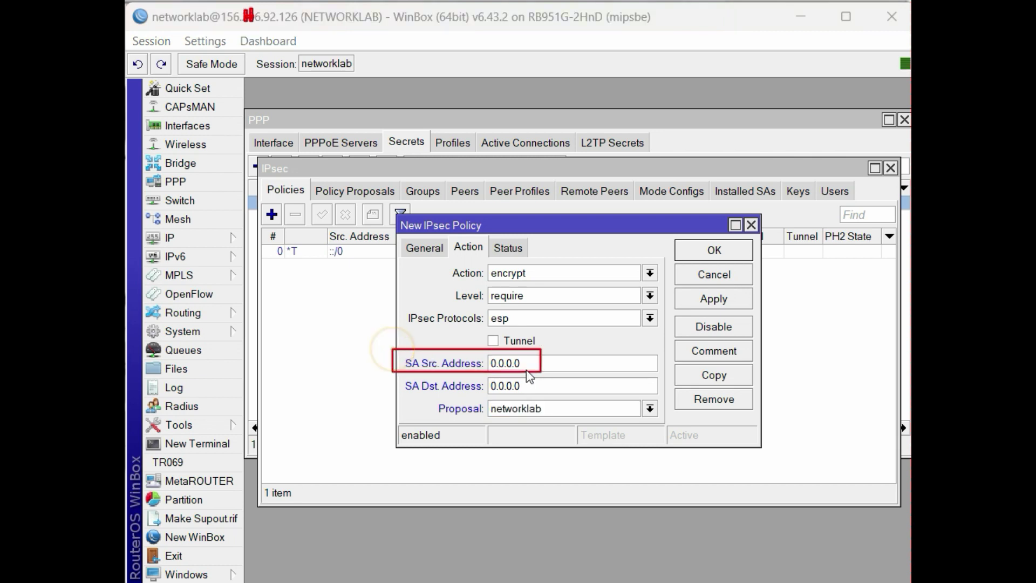
left_click_drag(393, 379, 525, 397)
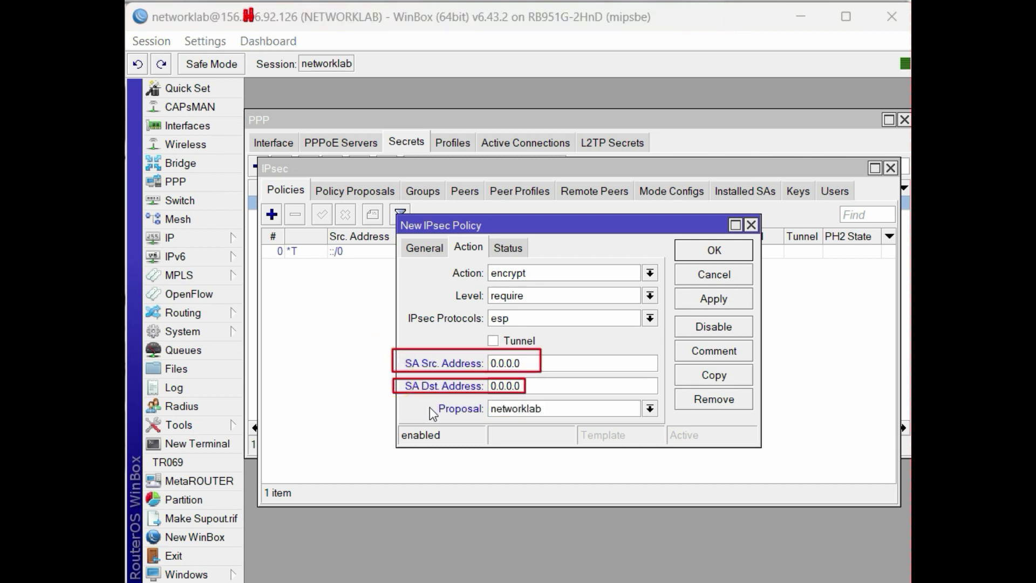
left_click_drag(406, 400, 561, 420)
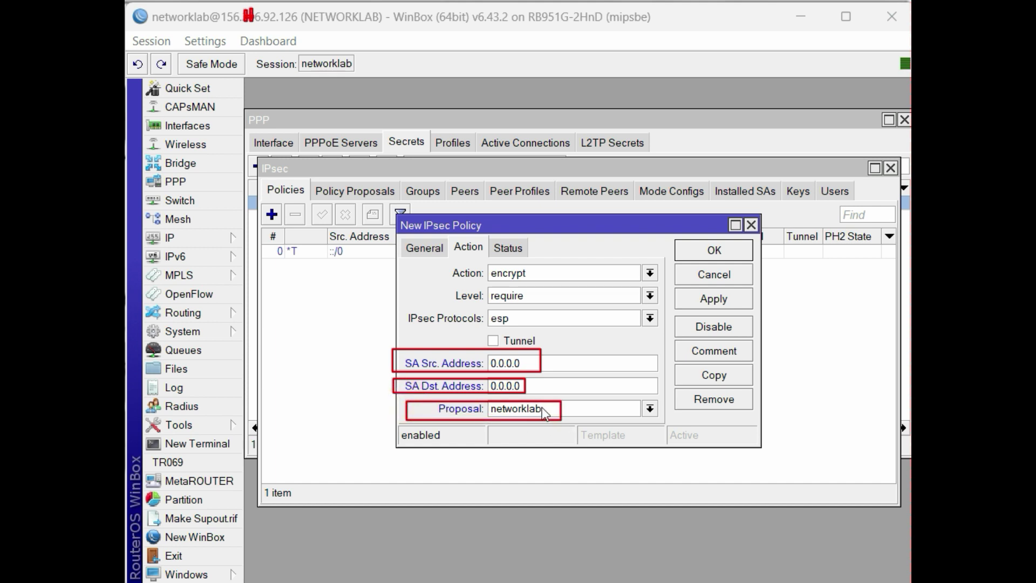
key("ctrl+z")
key("ctrl+z")
key("ctrl+z")
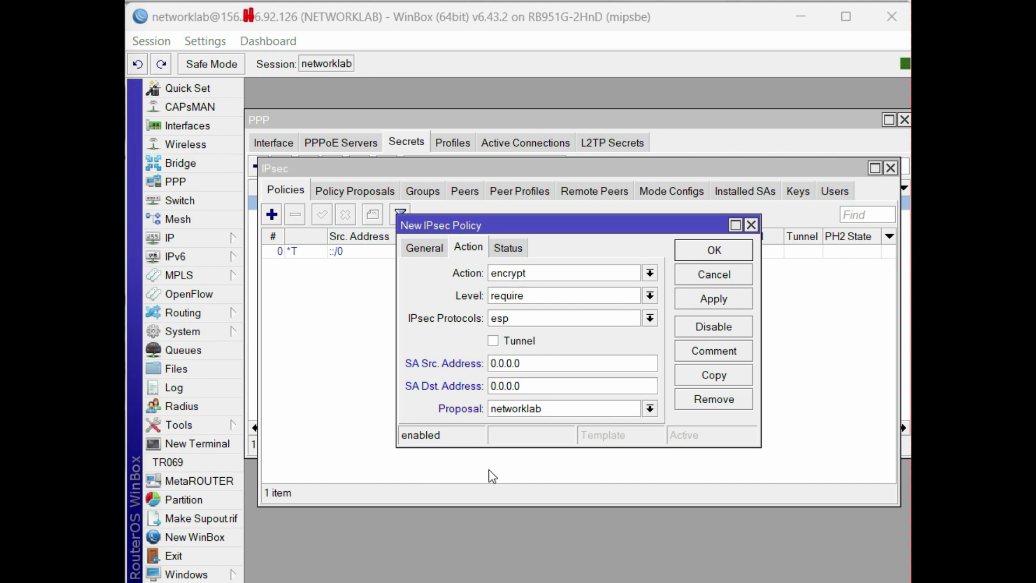
Save the new IPsec policy and close the IPsec window.
left_click(702, 300)
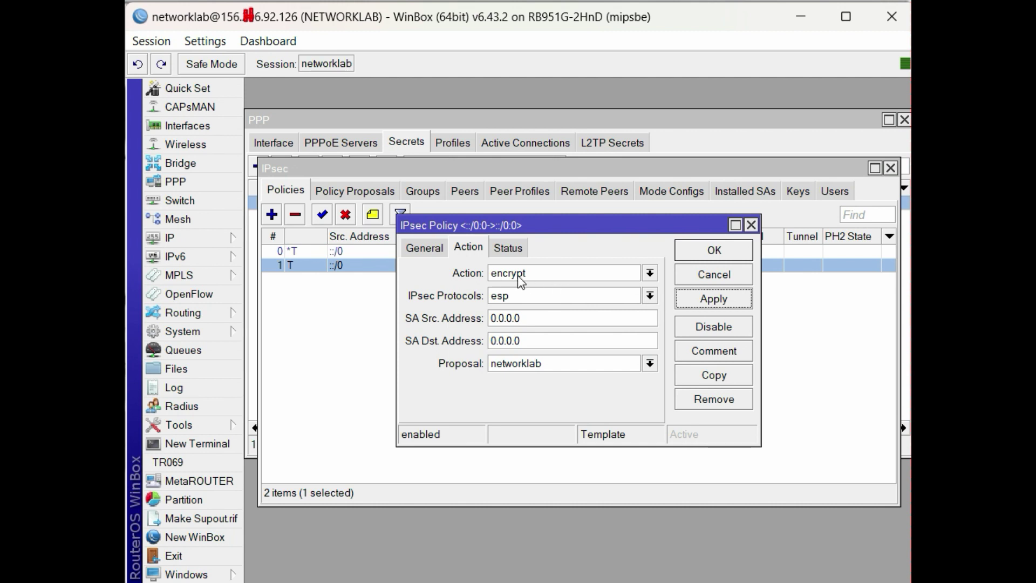
left_click(715, 253)
left_click(890, 168)
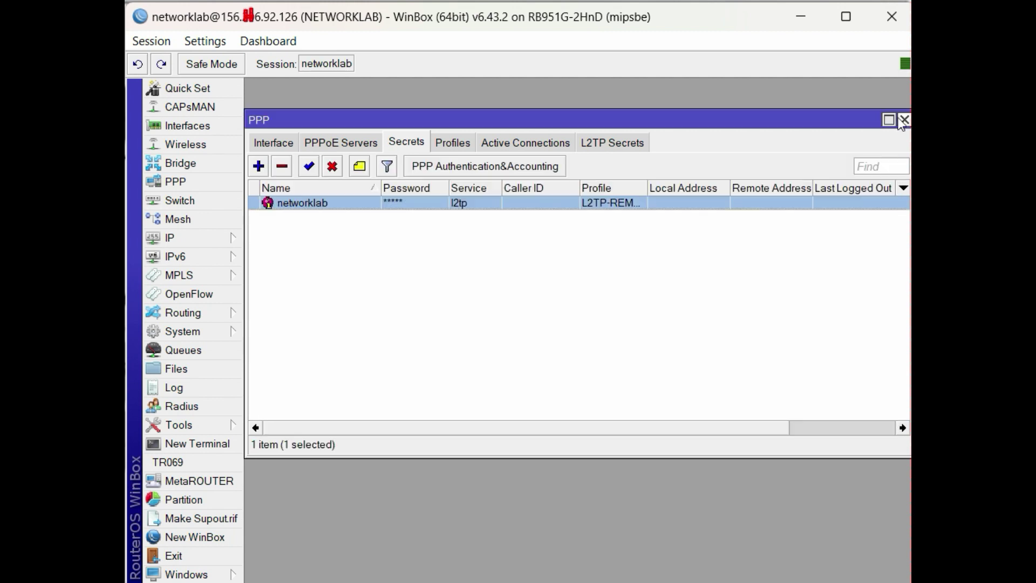
left_click(905, 119)
left_click(176, 182)
left_click(274, 142)
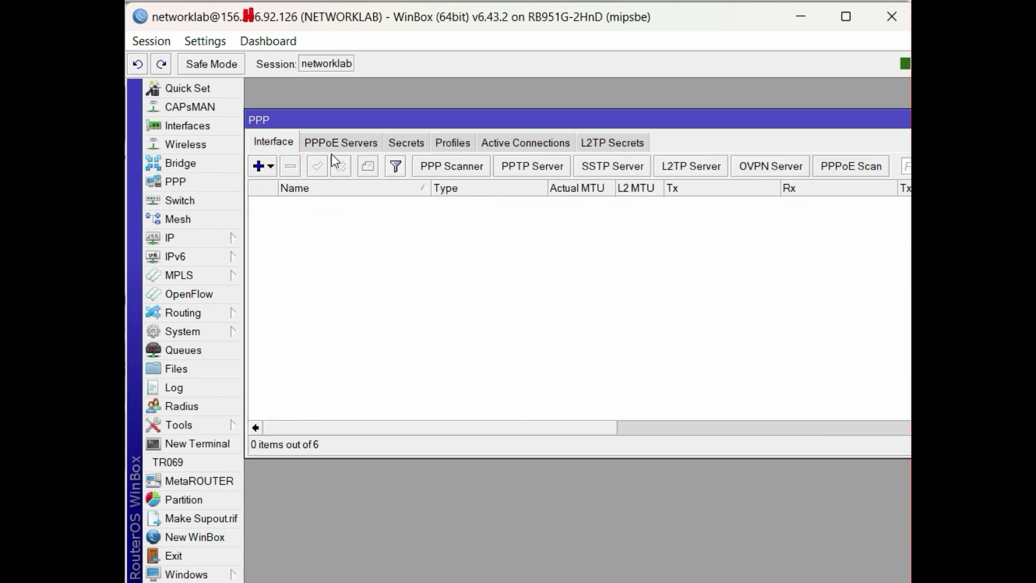
left_click(675, 169)
left_click(753, 158)
left_click(406, 142)
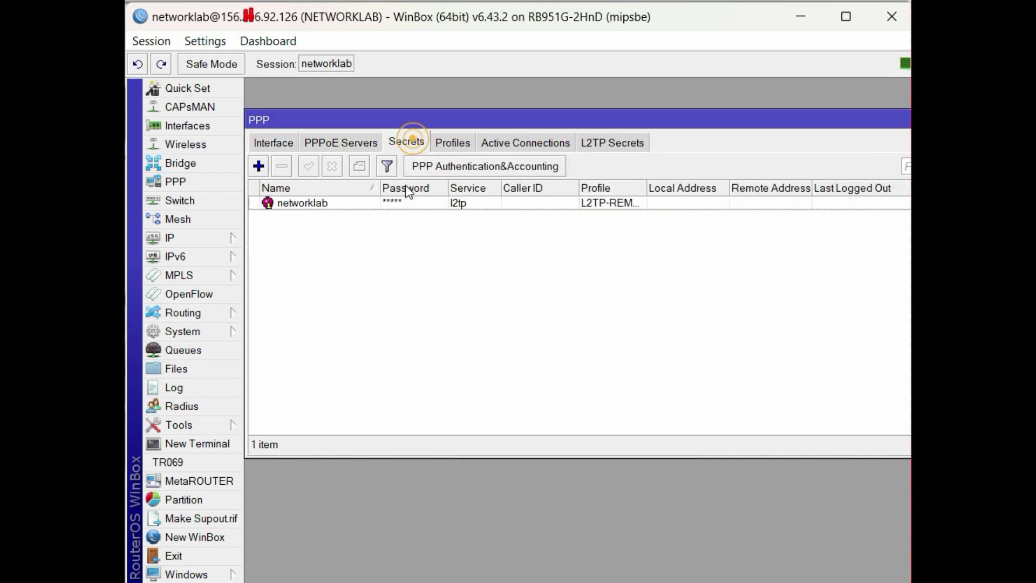
left_click(406, 199)
left_click(453, 142)
left_click(599, 143)
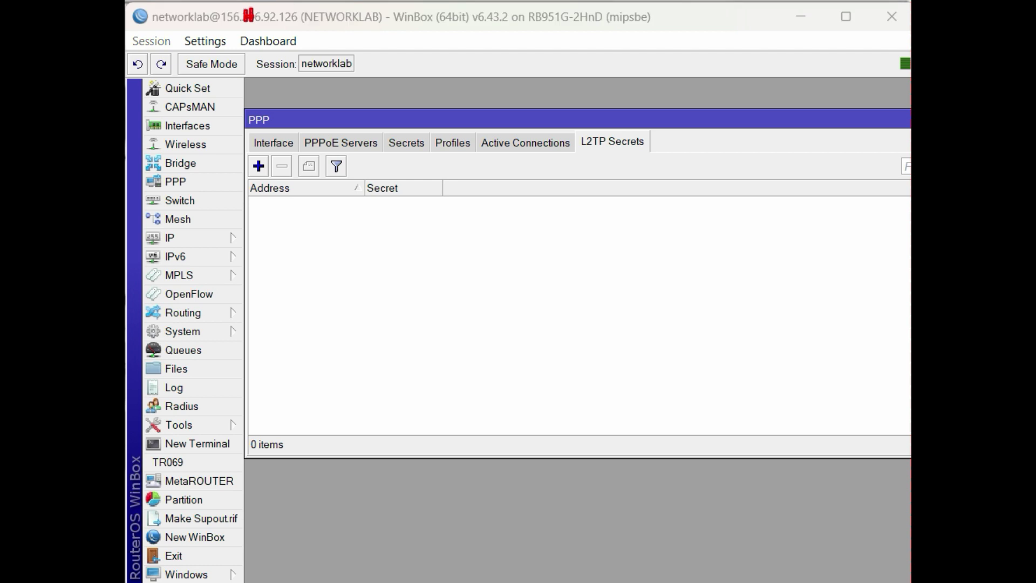
left_click(424, 143)
left_click(273, 142)
left_click(453, 142)
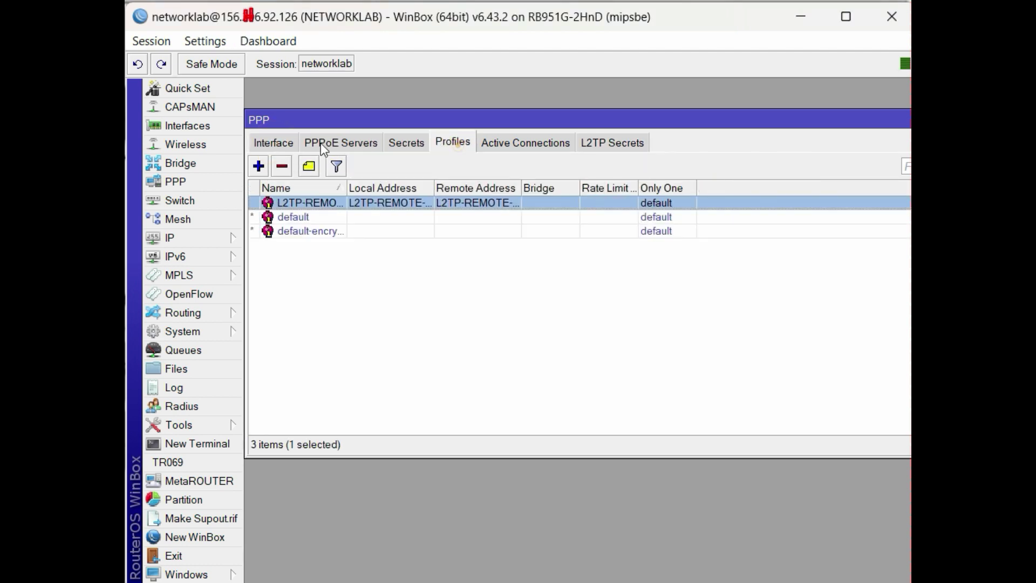
left_click(273, 142)
left_click(691, 166)
left_click(747, 183)
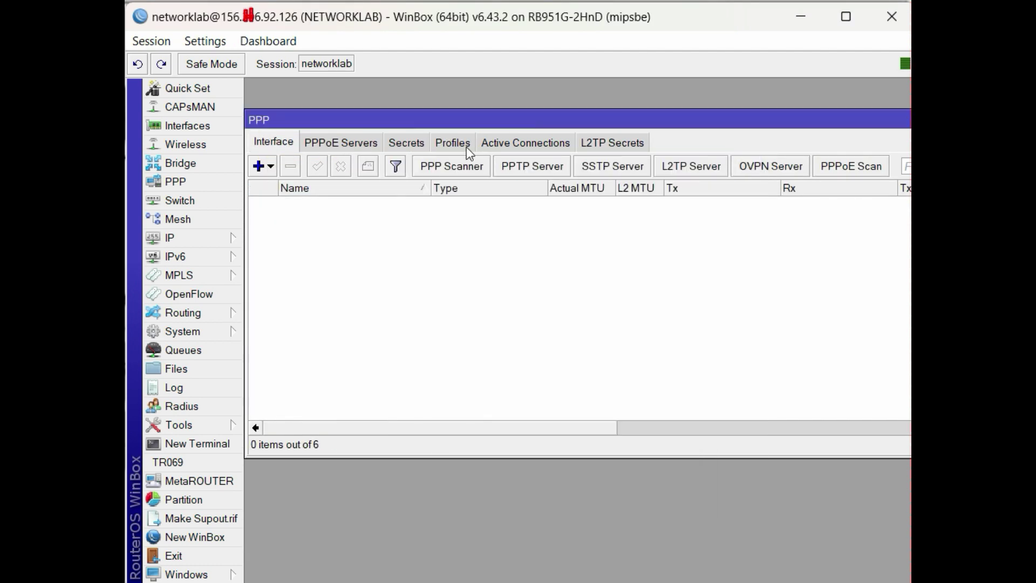
left_click(456, 144)
left_click(406, 143)
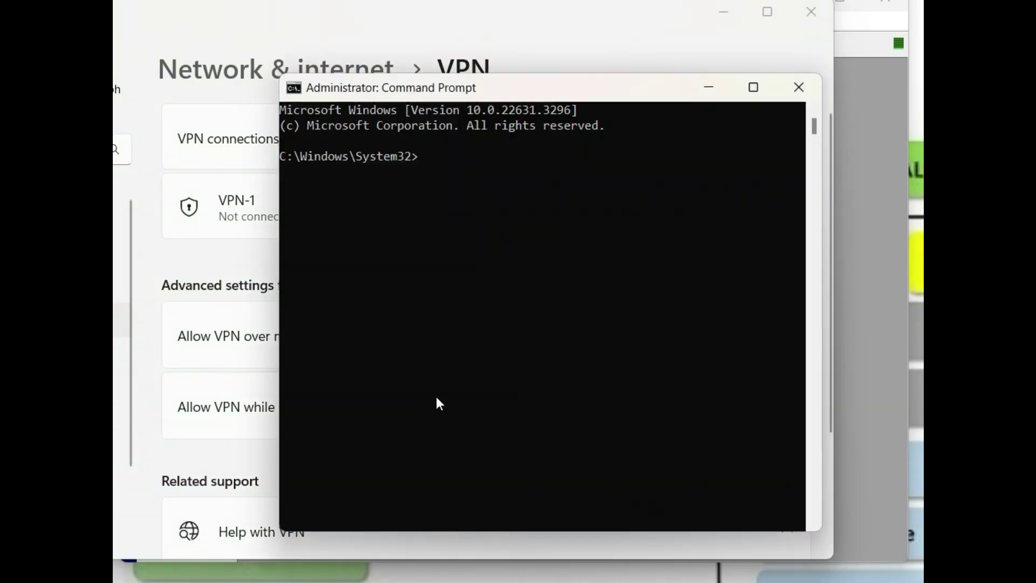
In Command Prompt, ping 8.8.8.8, youtube.com and facebook.com, stopping each with Ctrl+C.
type("ping 8.8.8.8")
key("Return")
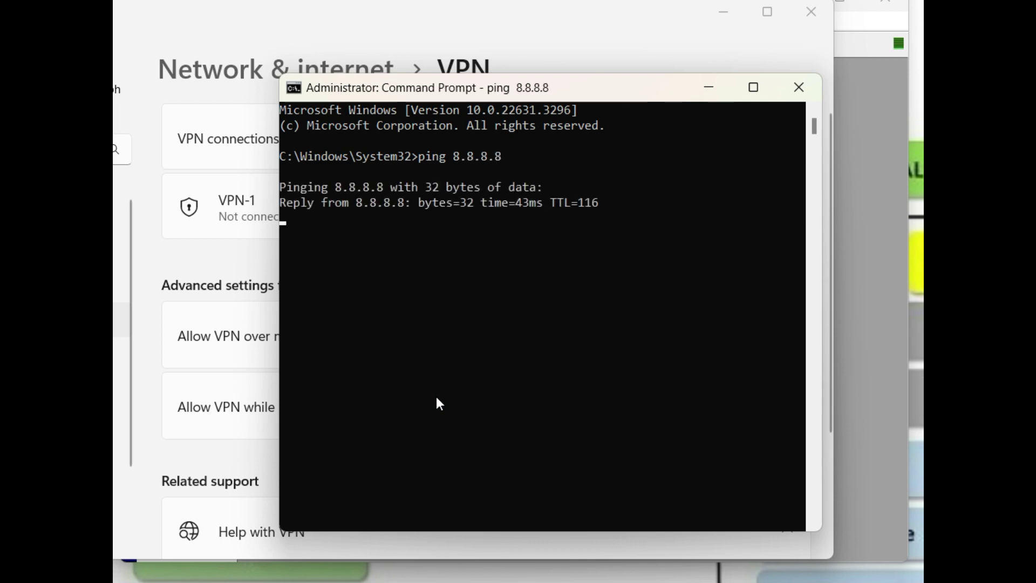
key("ctrl+c")
type("ping y")
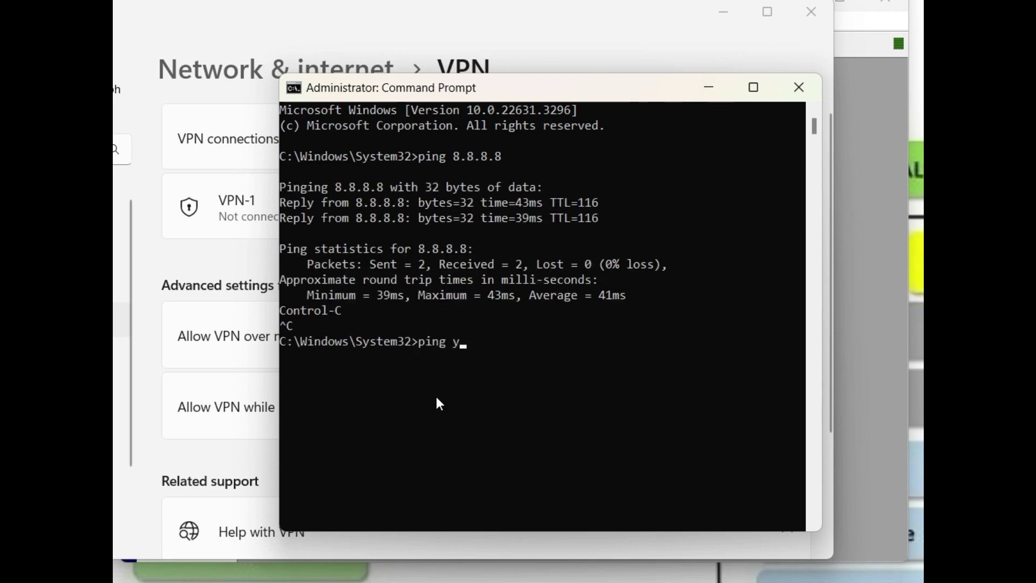
type("outube.com")
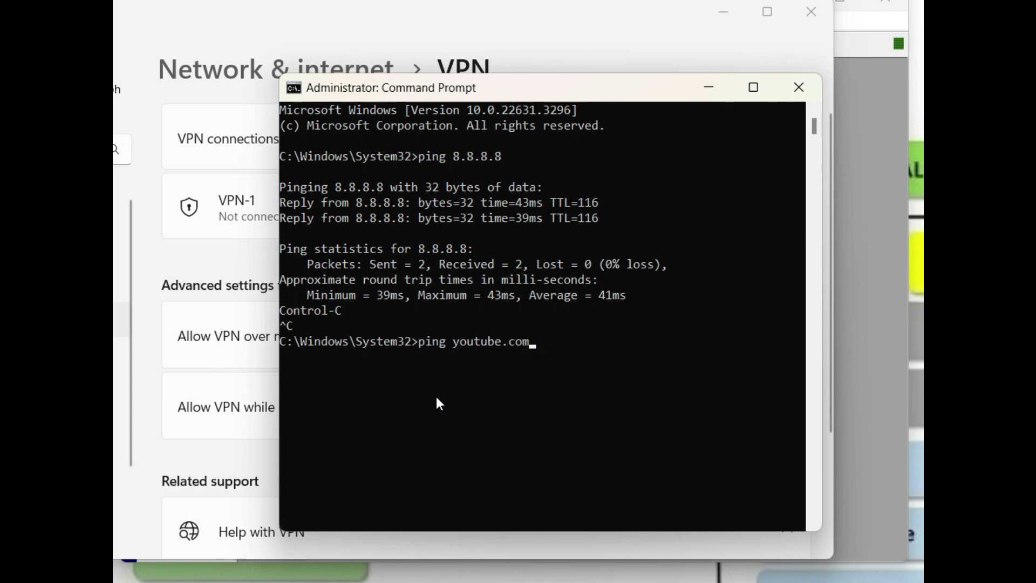
key("Return")
key("ctrl+c")
type("pi")
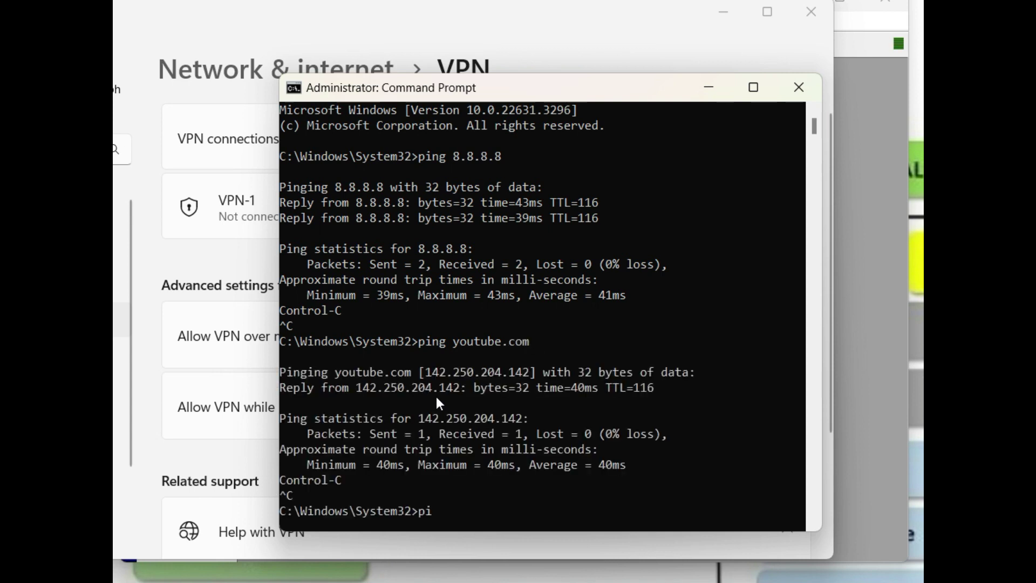
type("ng facebook.com")
key("Return")
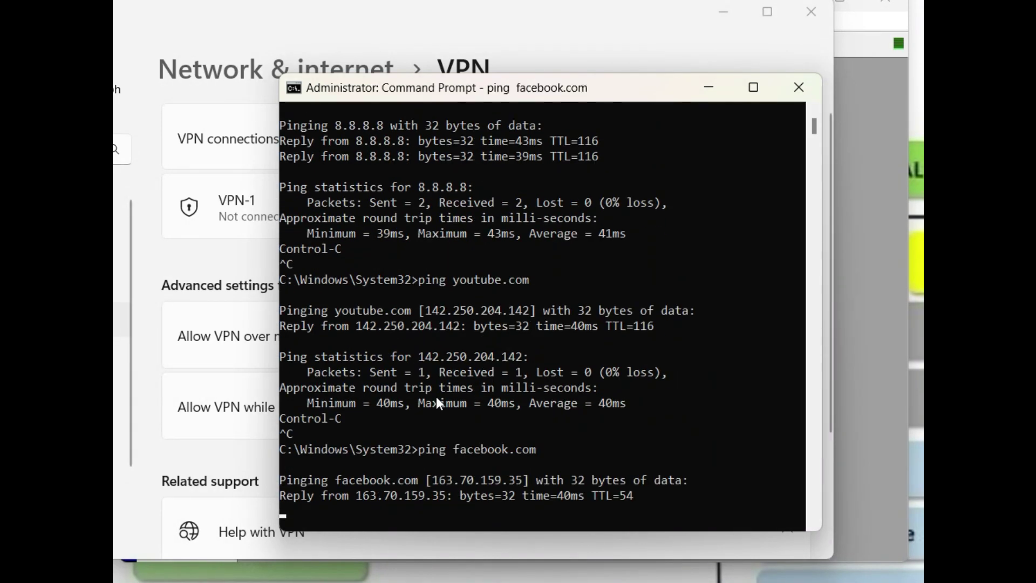
key("ctrl+c")
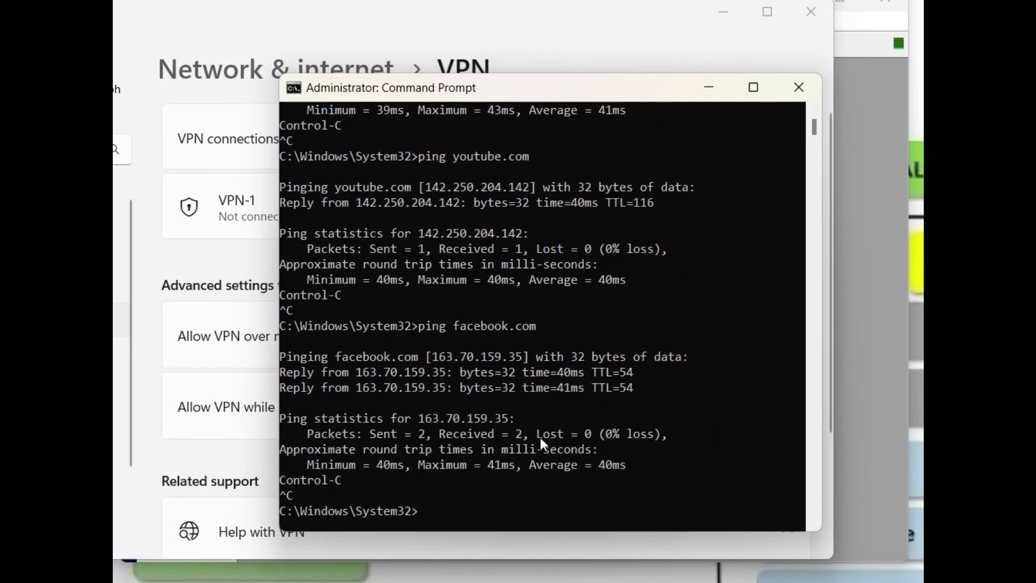
Add a new VPN connection named networklab with the router's public address as server.
key("alt+F4")
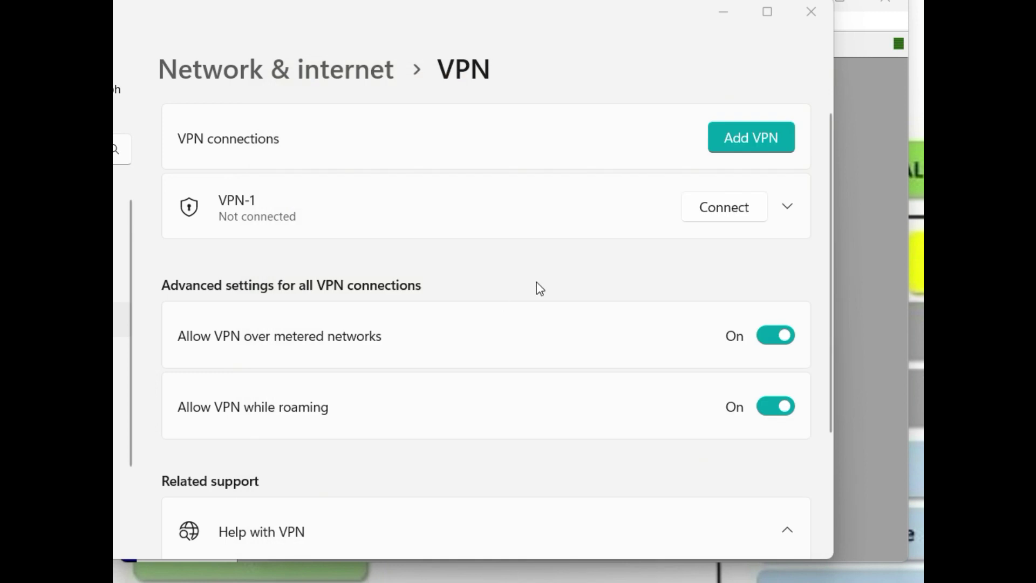
left_click(733, 138)
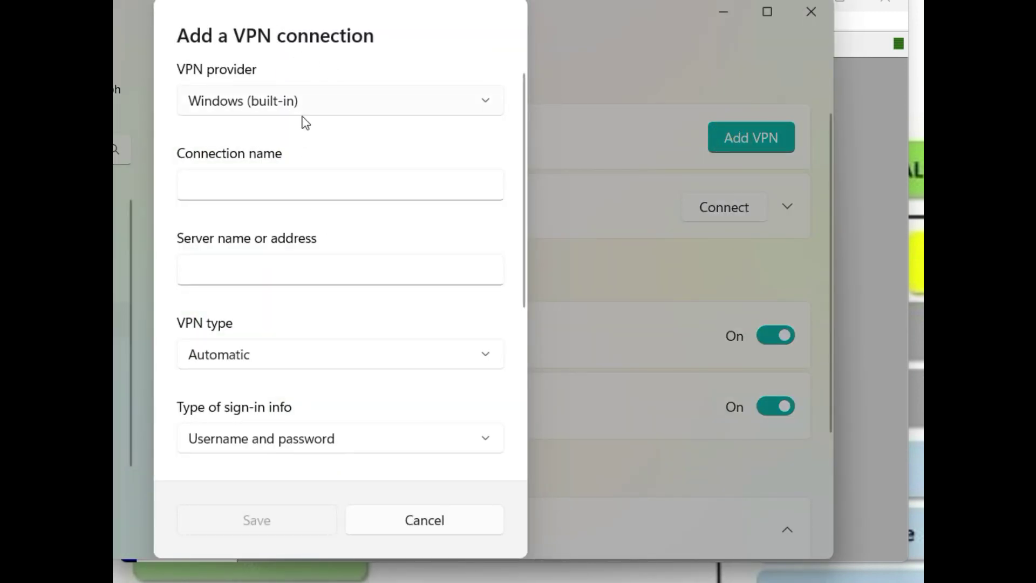
left_click(260, 183)
type("net")
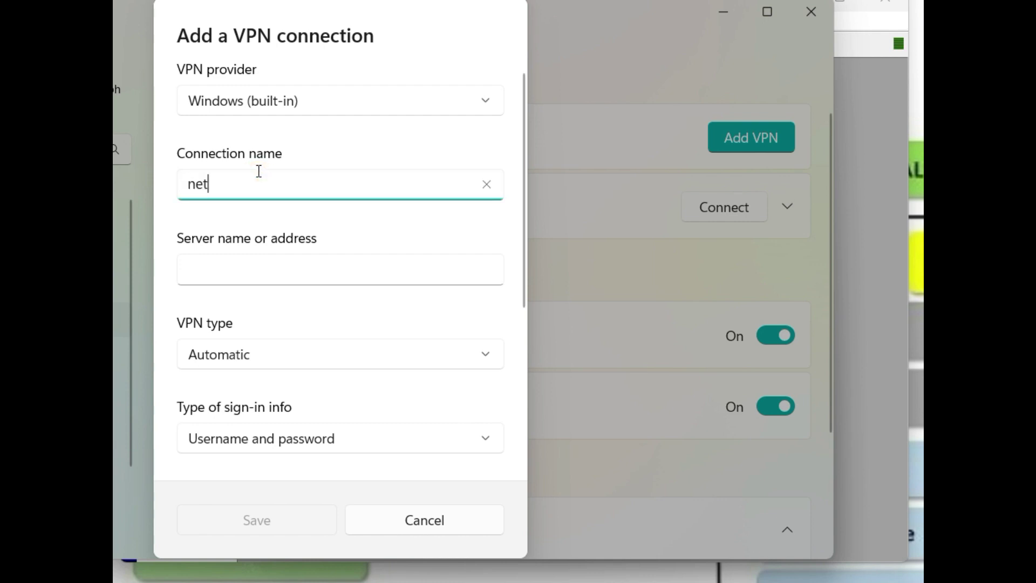
type("worklab")
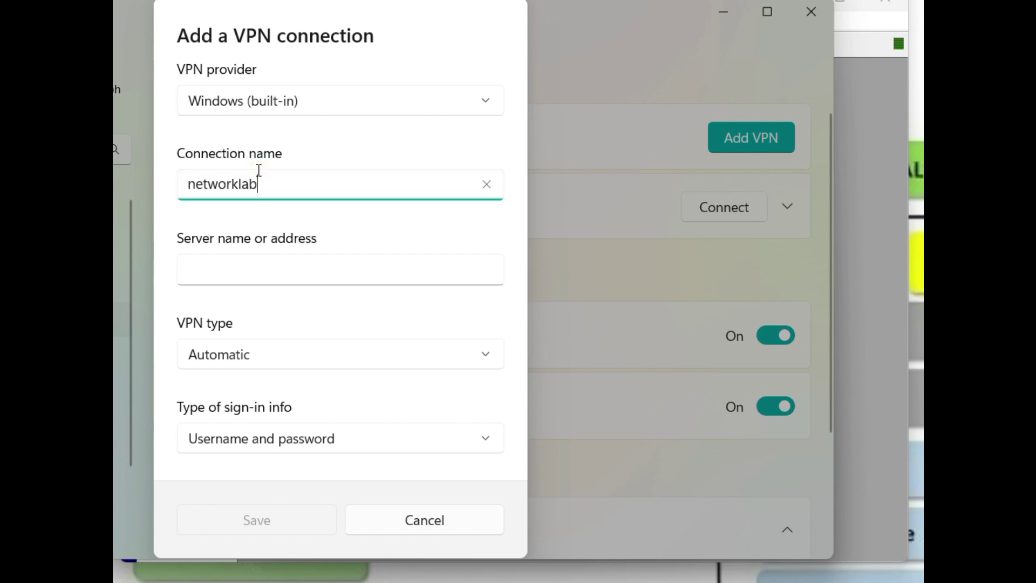
double_click(255, 182)
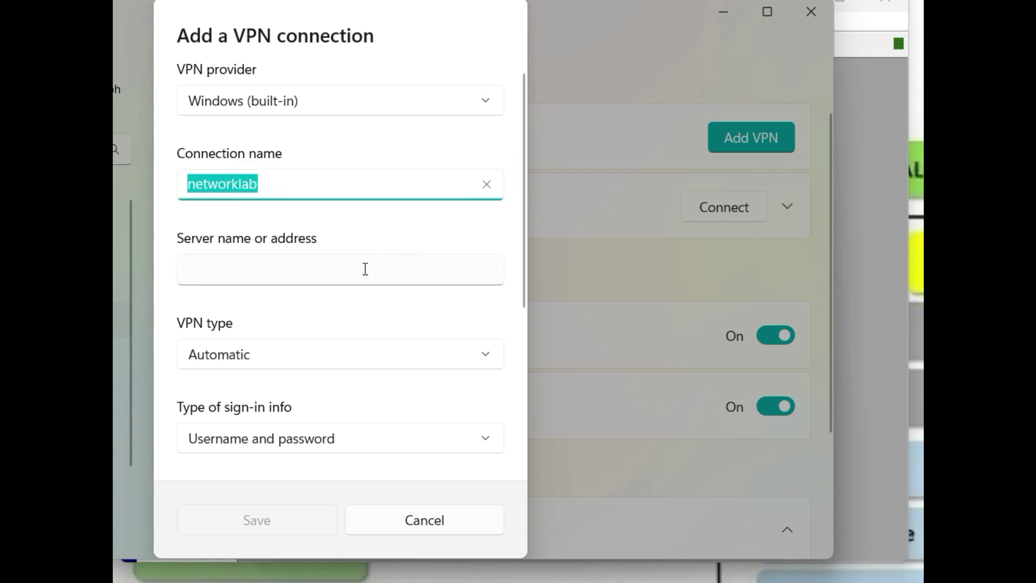
left_click(270, 258)
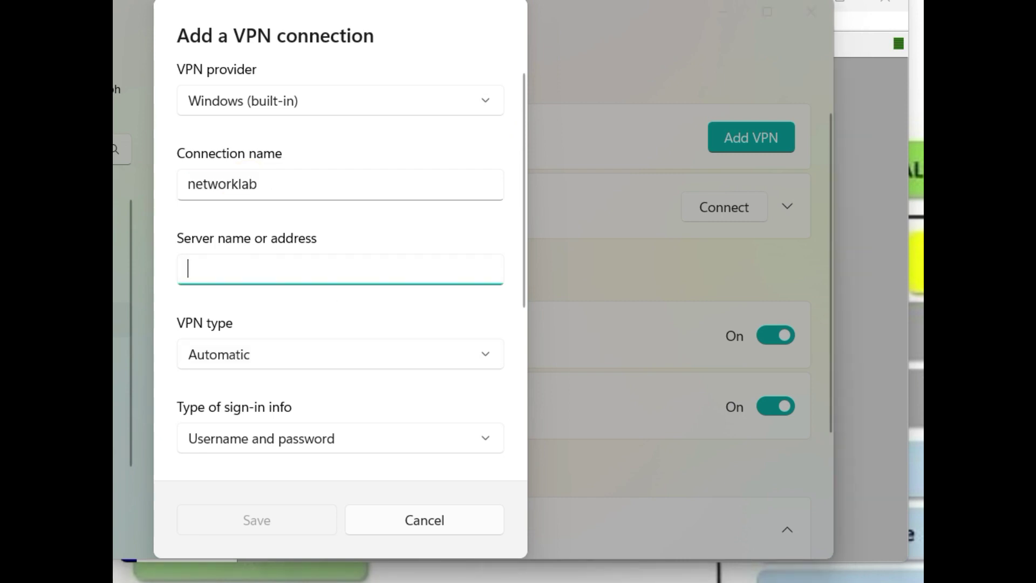
key("ctrl+v")
left_click_drag(310, 275, 185, 279)
left_click_drag(282, 182, 192, 188)
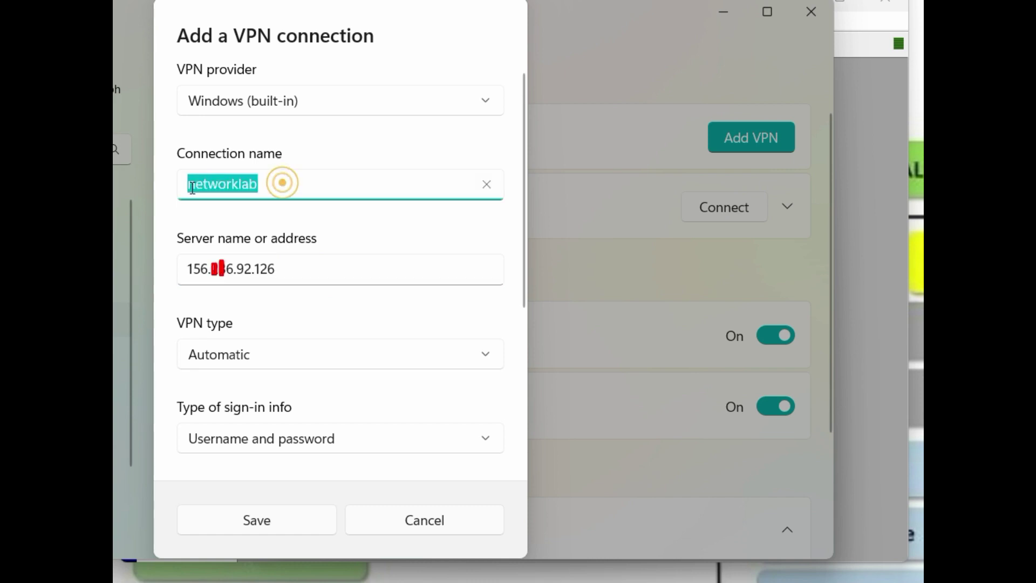
Set the VPN type to L2TP/IPsec with pre-shared key and paste the pre-shared key.
left_click(263, 364)
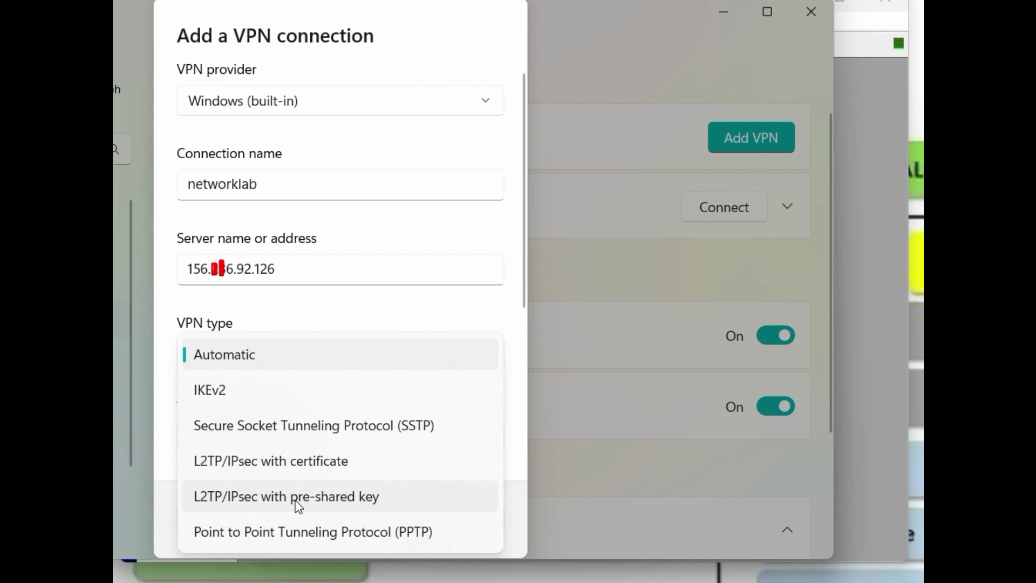
left_click(298, 507)
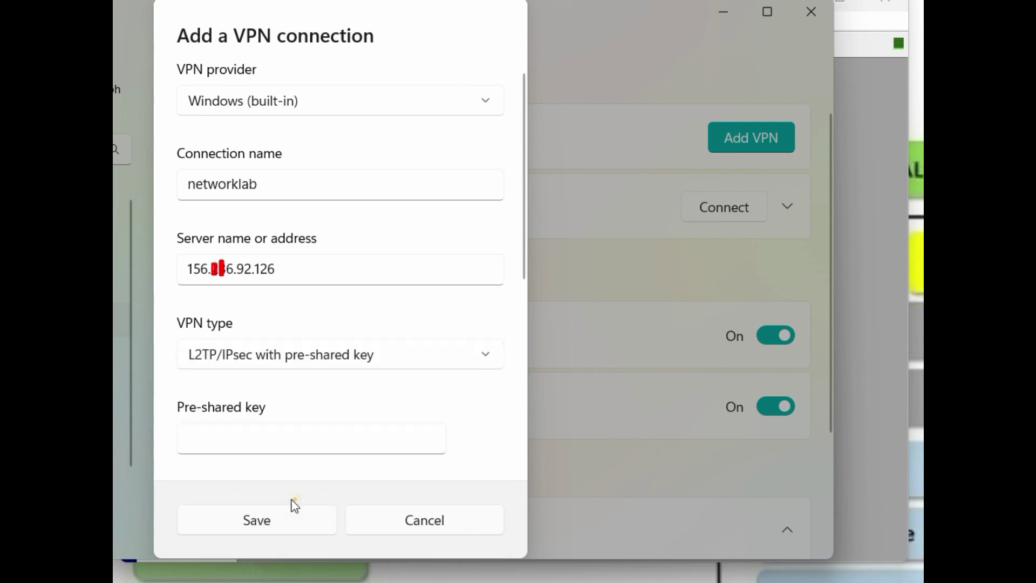
left_click(246, 444)
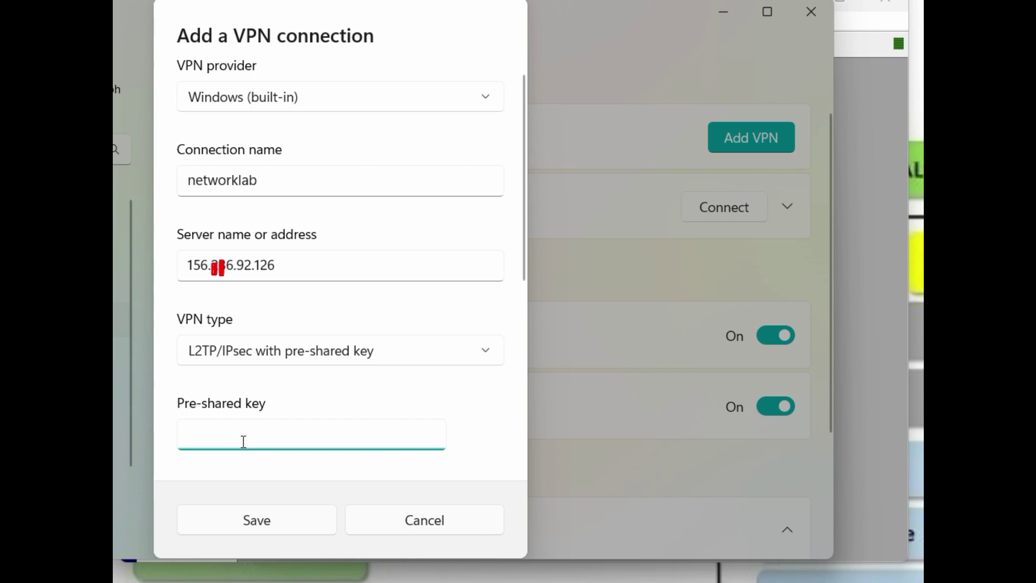
key("ctrl+v")
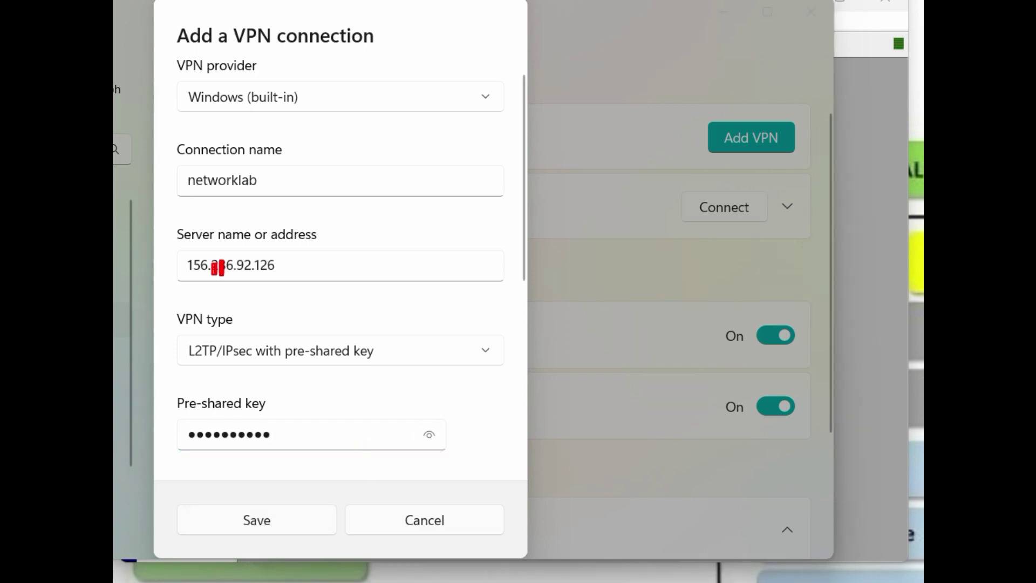
scroll(270, 326, "down", 5)
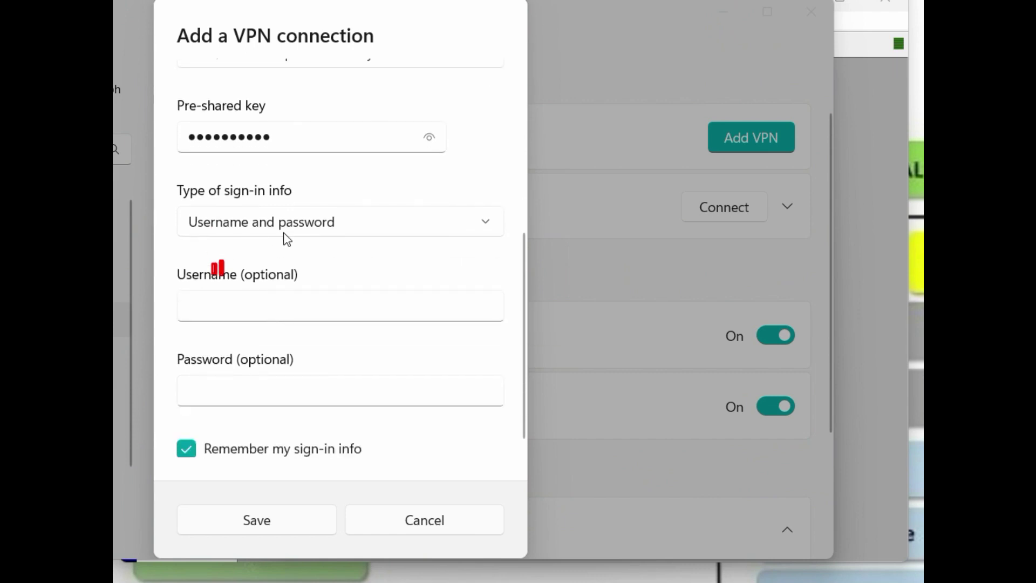
Keep username and password sign-in, enter the VPN username and password, and save the connection.
left_click(279, 218)
left_click(280, 218)
left_click(239, 312)
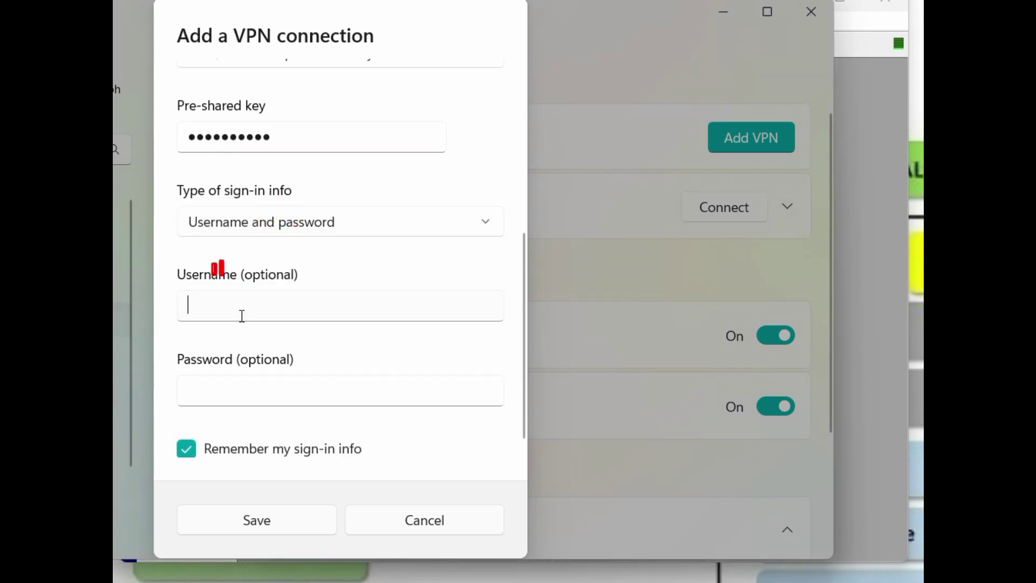
type("networklab")
left_click(262, 384)
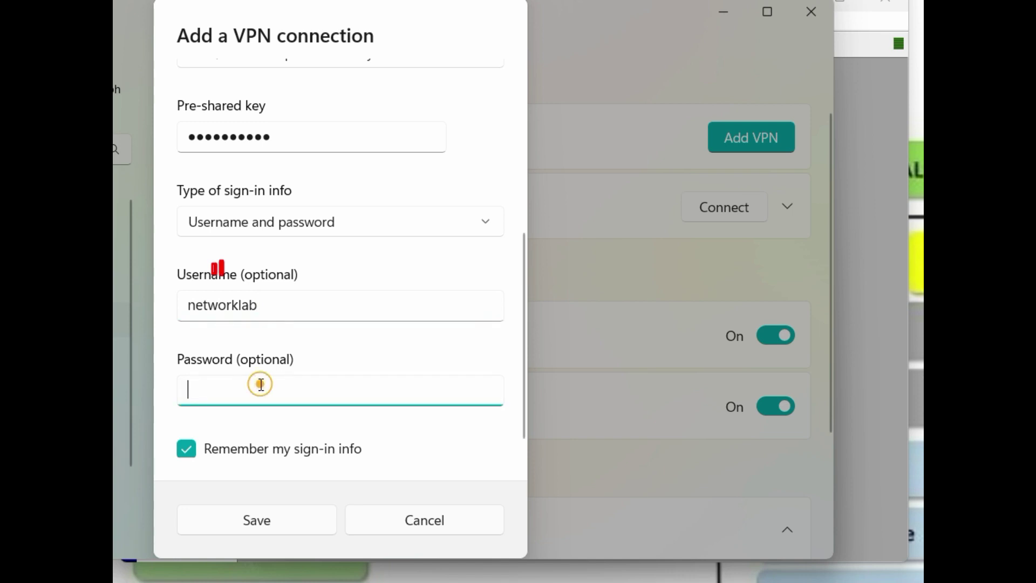
key("ctrl+v")
scroll(260, 392, "down", 1)
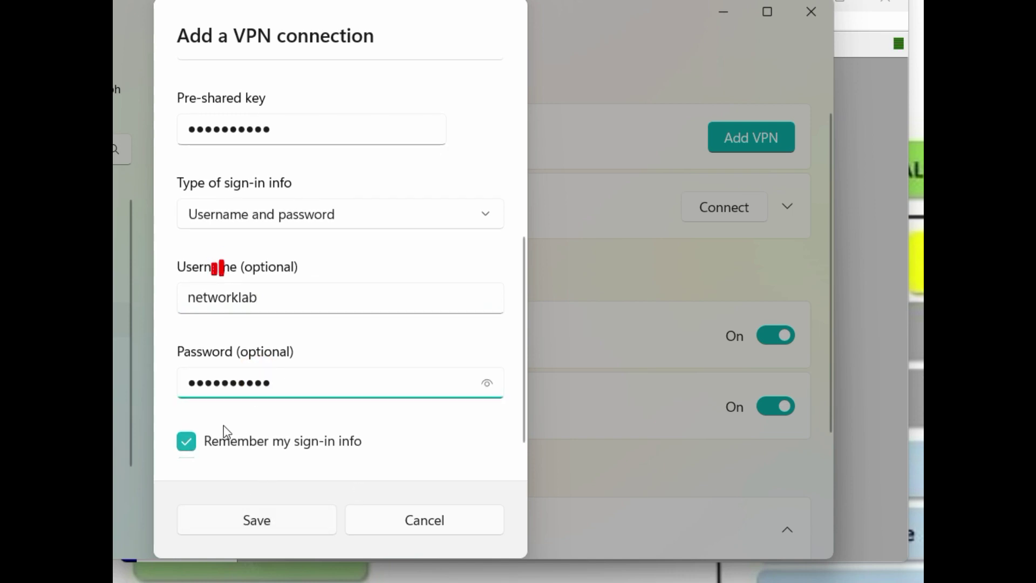
left_click(282, 522)
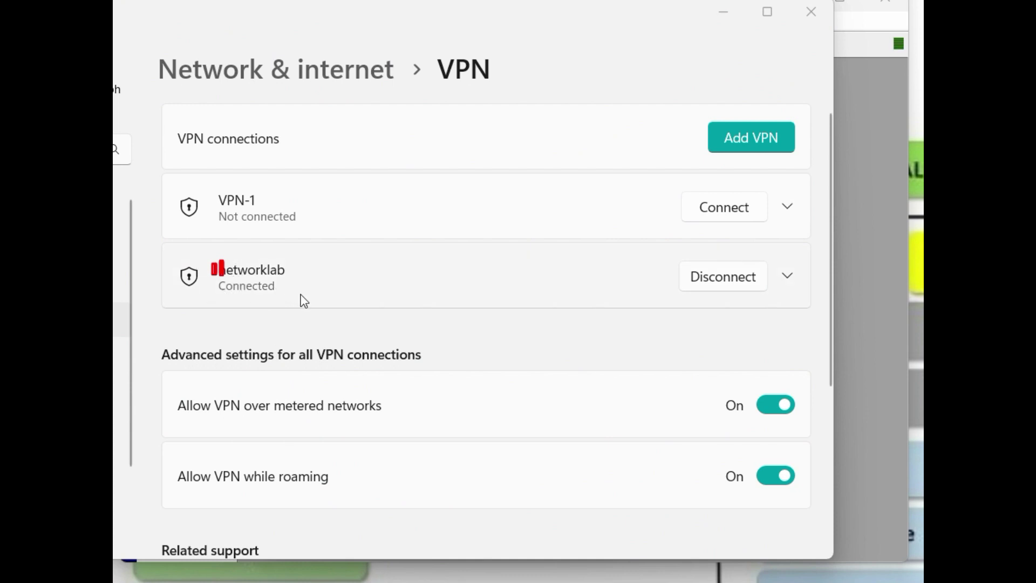
Run ipconfig in the console and highlight the VPN adapter's IPv4 address 192.168.10.250.
key("alt+Tab")
type("ipconfig")
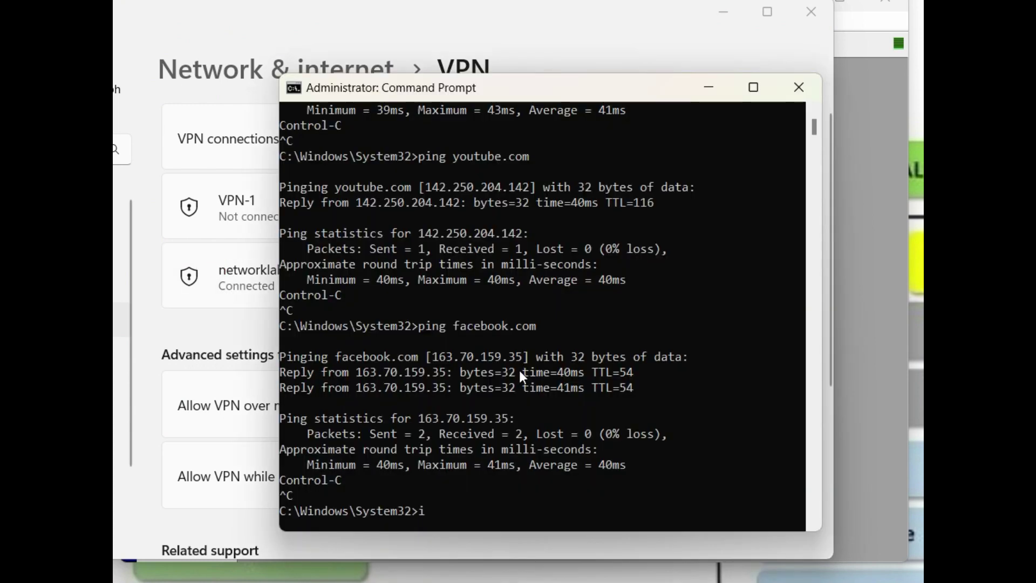
key("Return")
left_click(656, 356)
left_click_drag(655, 359, 302, 356)
left_click_drag(550, 357, 659, 365)
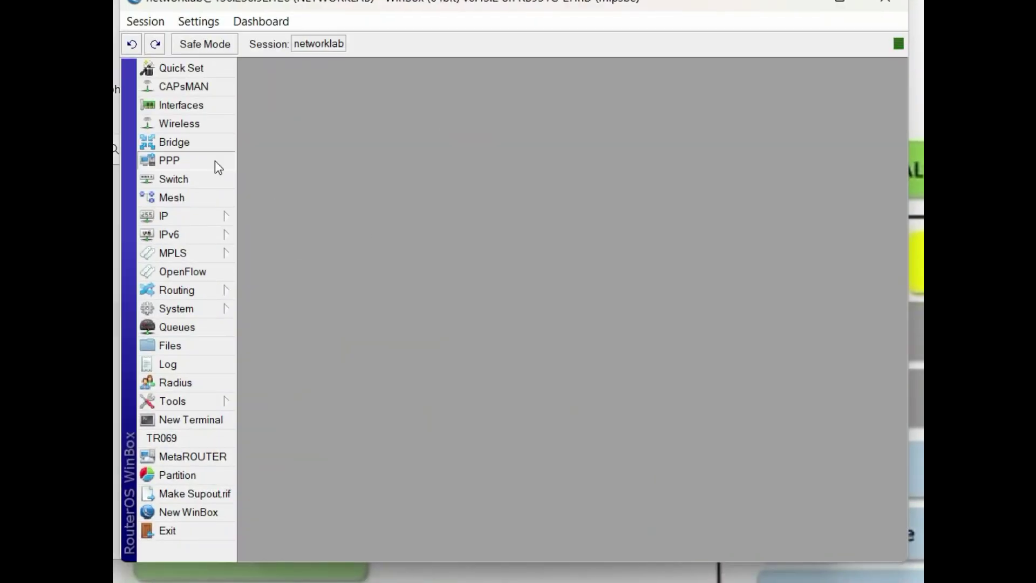
Open the l2tp-networklab binding from the PPP Interface list and highlight its user and type.
left_click(215, 161)
left_click(271, 127)
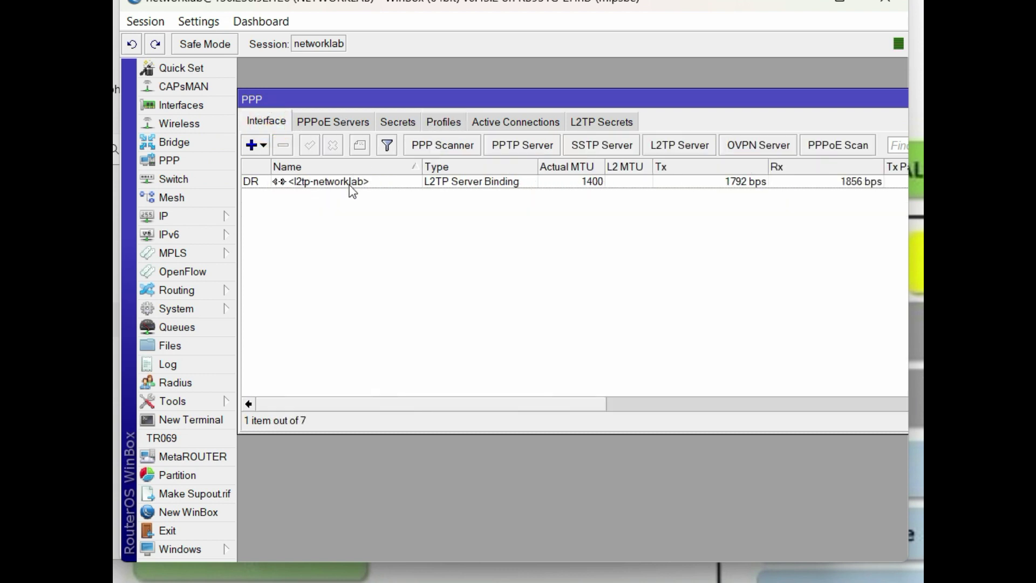
left_click(735, 184)
double_click(387, 182)
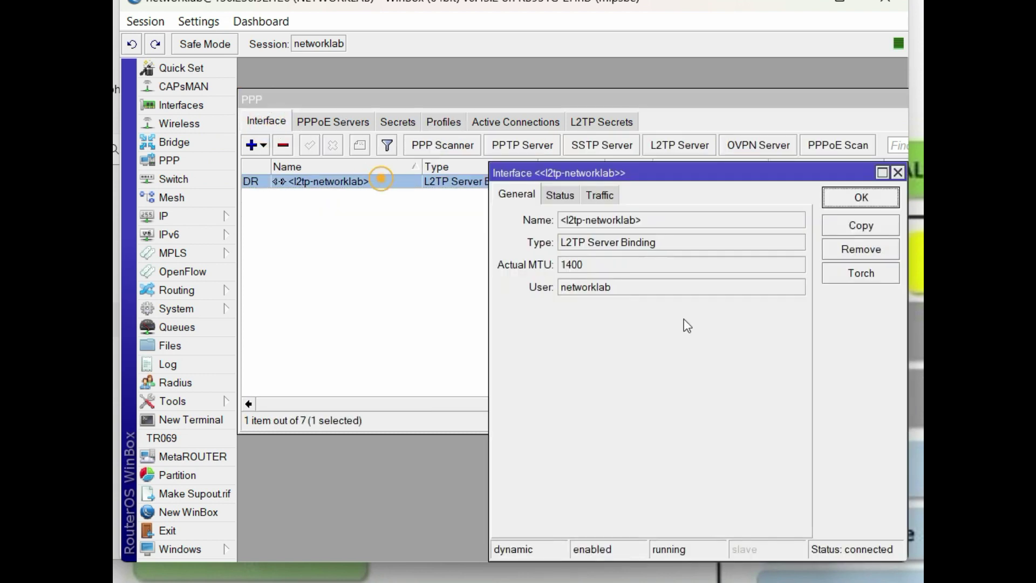
double_click(615, 287)
double_click(671, 244)
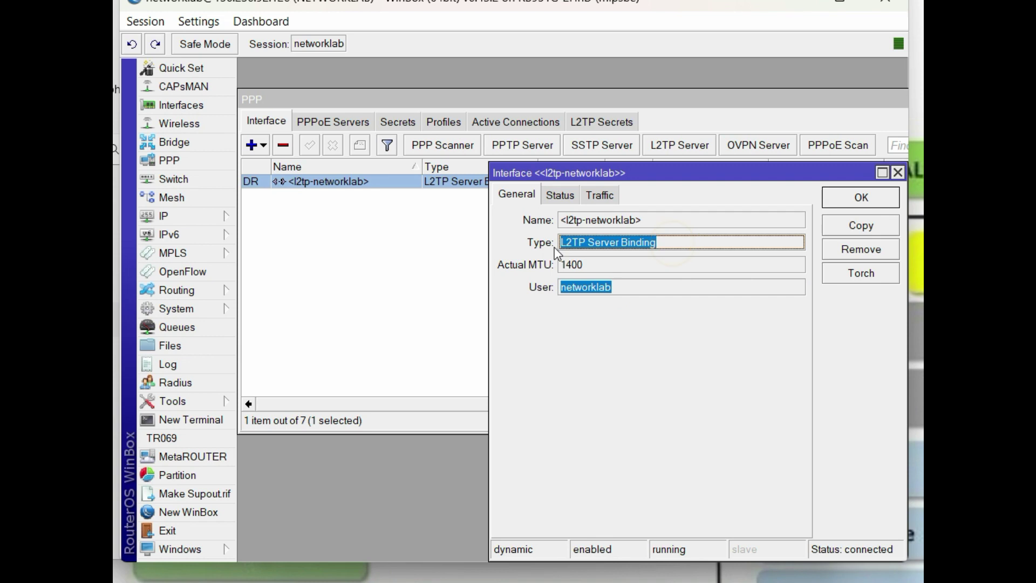
On the Status tab, highlight Caller ID, local address 192.168.10.251 and remote 192.168.10.250.
left_click(558, 195)
left_click(516, 195)
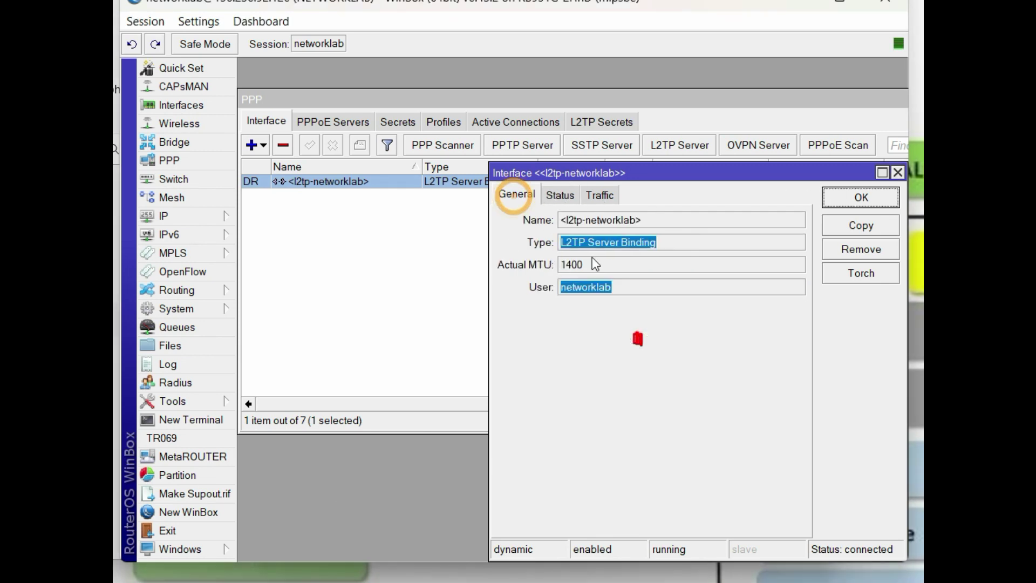
left_click(560, 194)
double_click(660, 343)
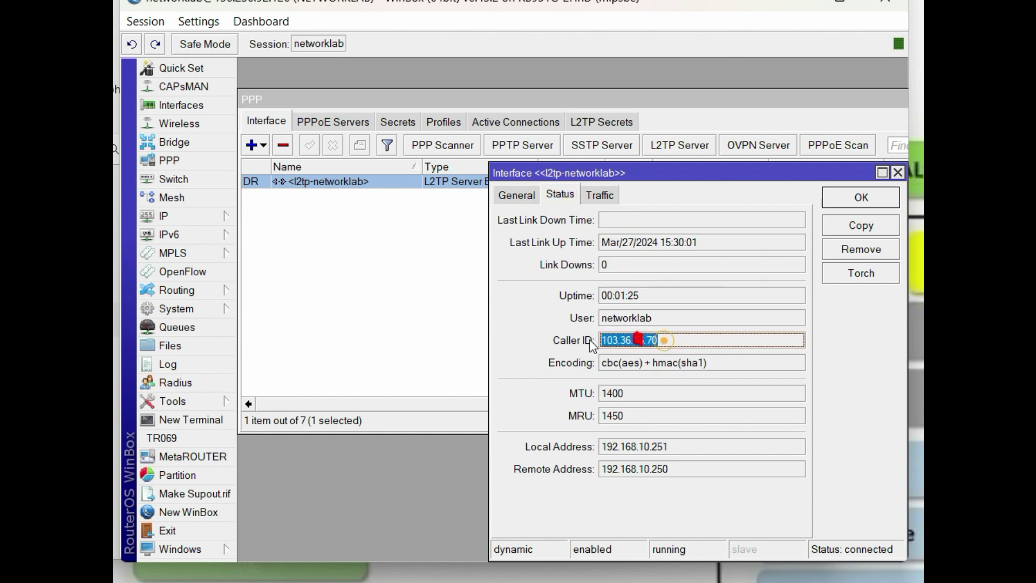
left_click_drag(677, 448, 606, 453)
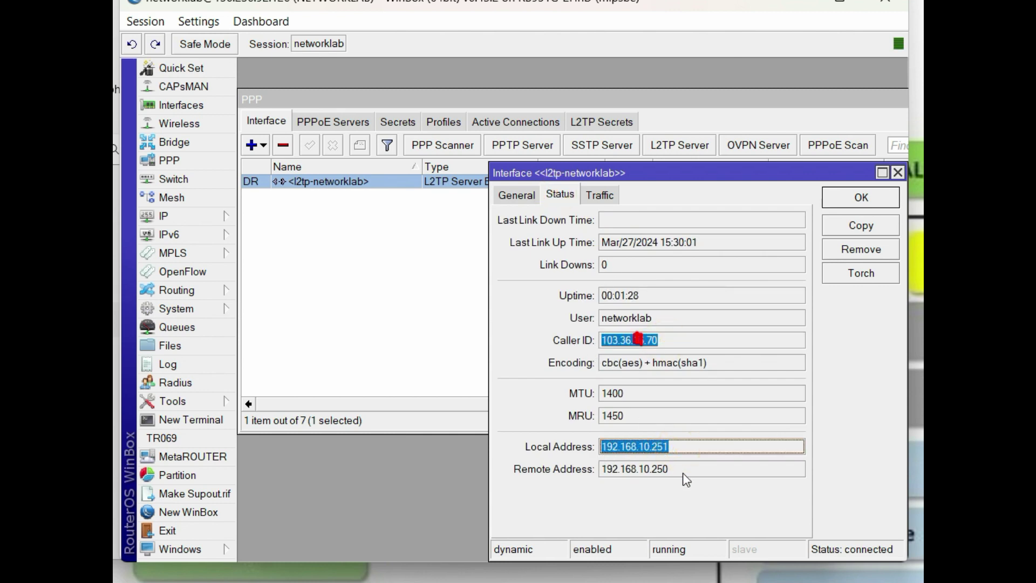
double_click(682, 473)
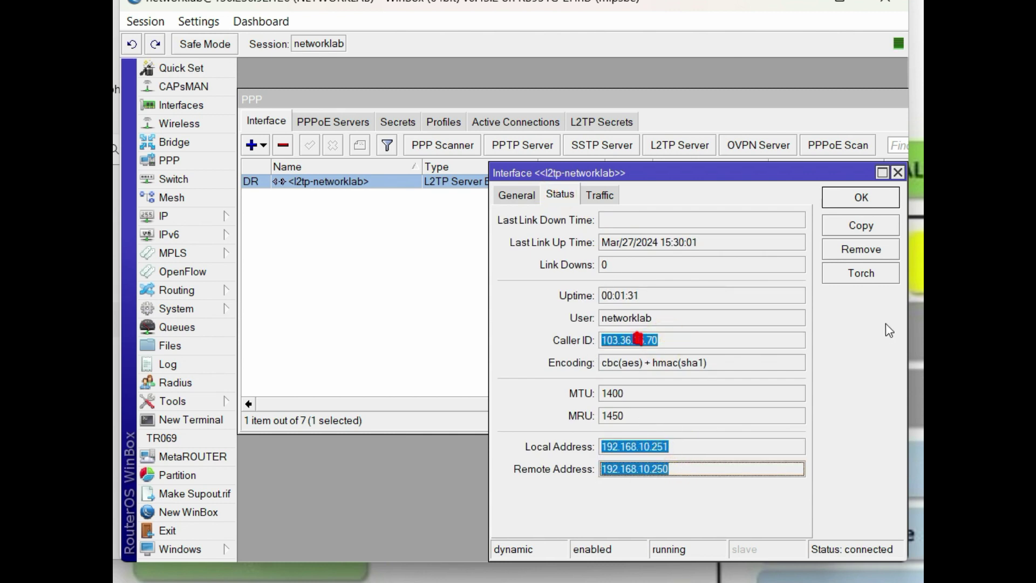